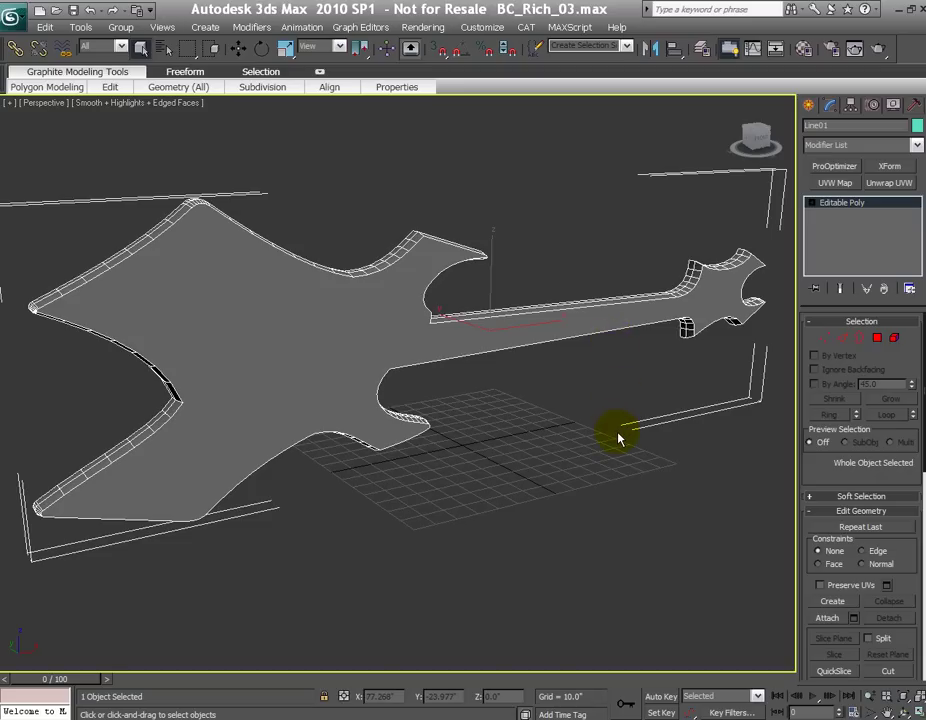
Step: Select the guitar's front polygon with a Poly Select modifier and apply a planar UVW Map modifier to it
mouse_move(585, 500)
middle_mouse_down()
mouse_move(566, 496)
mouse_move(580, 496)
middle_mouse_up()
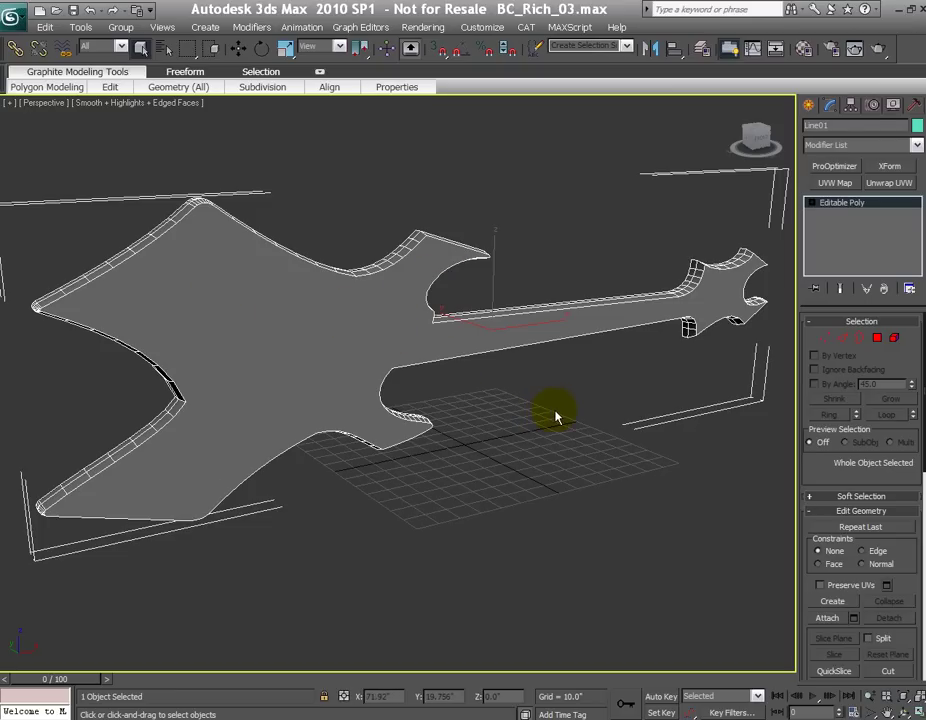
left_click(917, 146)
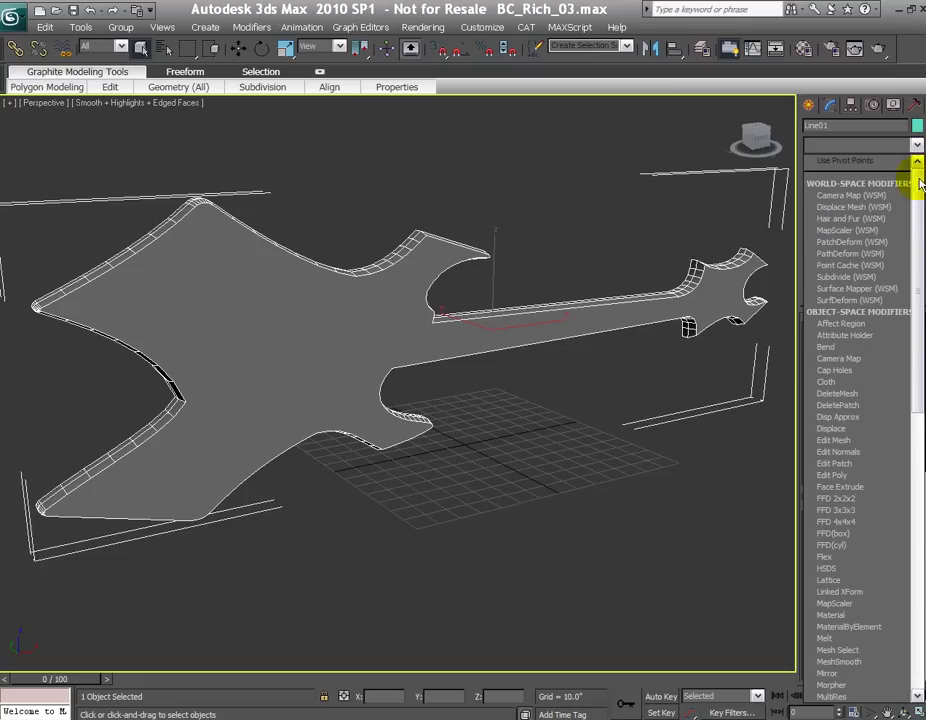
scroll(921, 206, "down", 9)
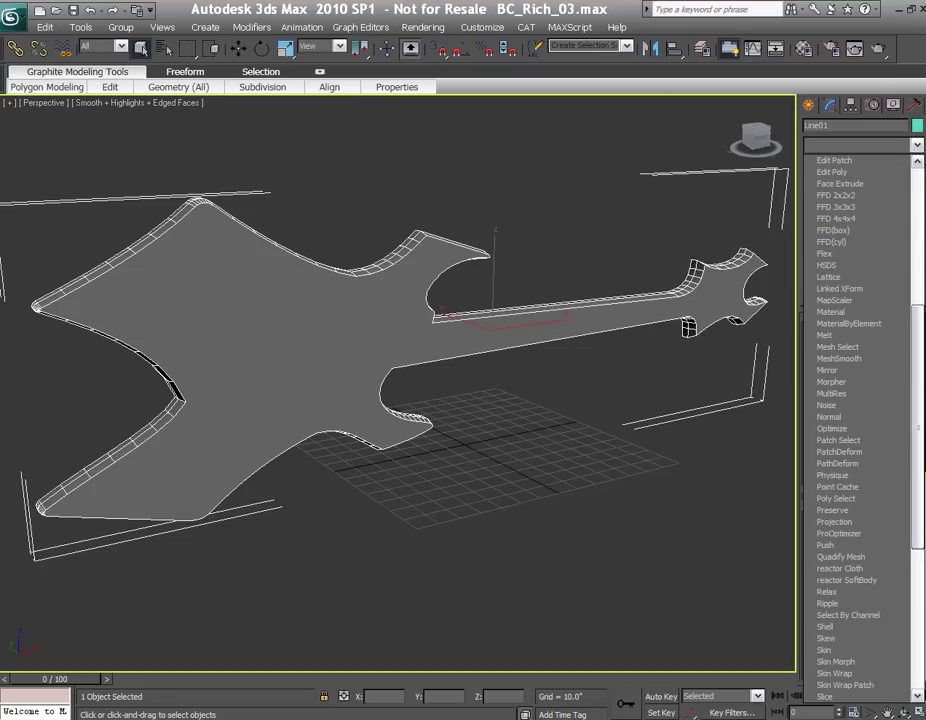
left_click(856, 498)
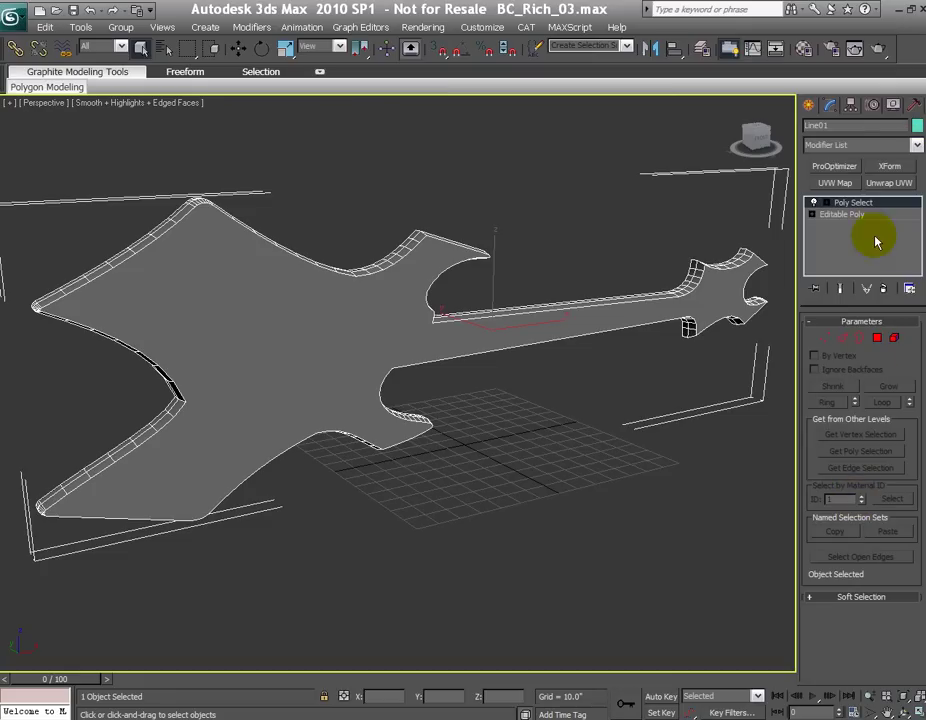
left_click(878, 341)
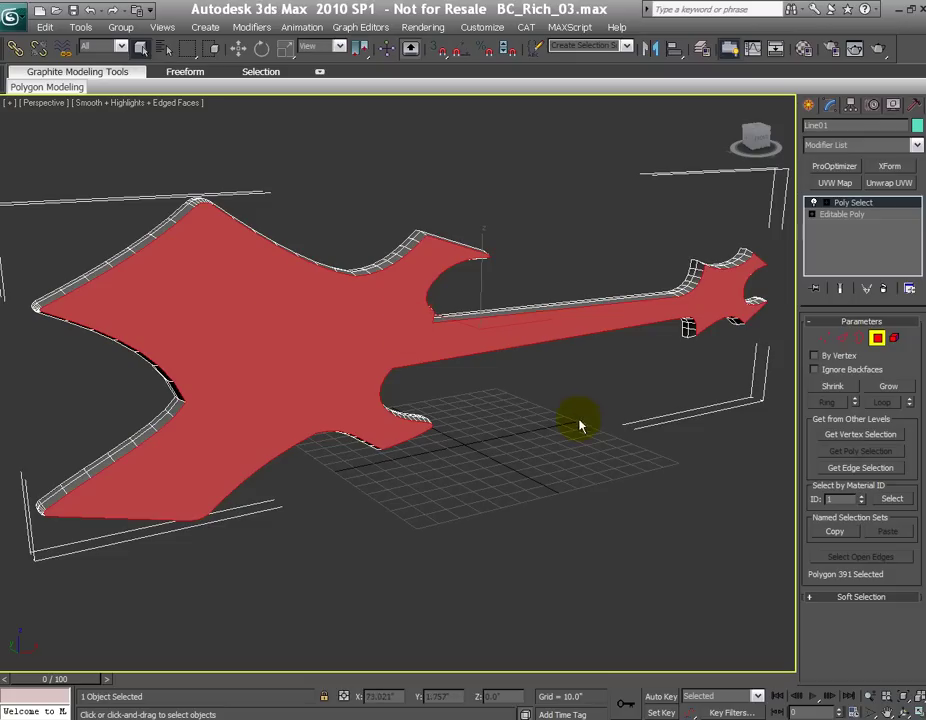
left_click(834, 184)
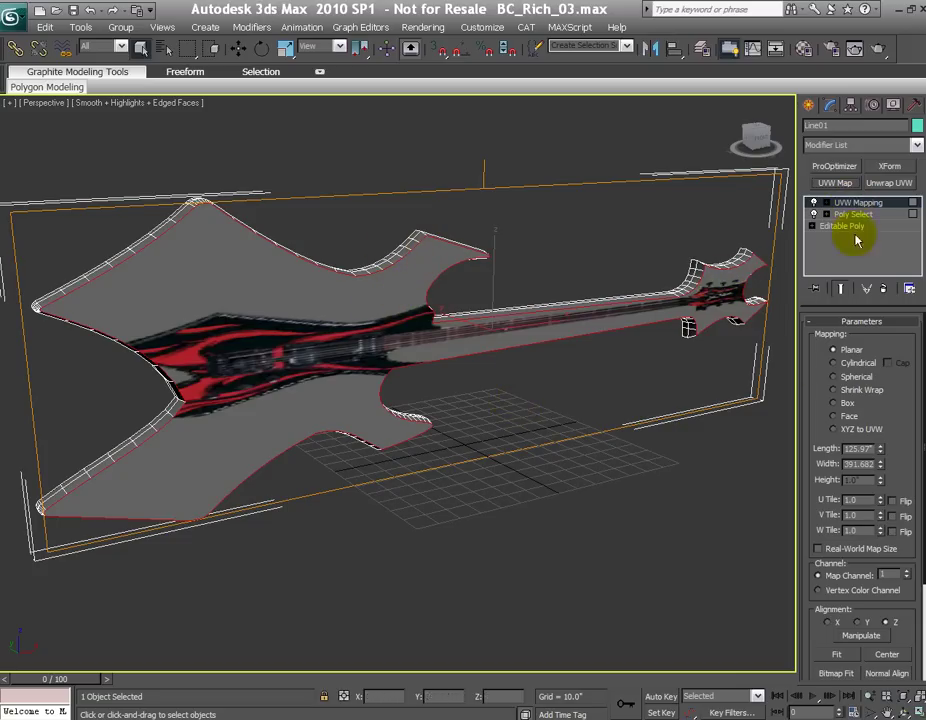
left_click(852, 204)
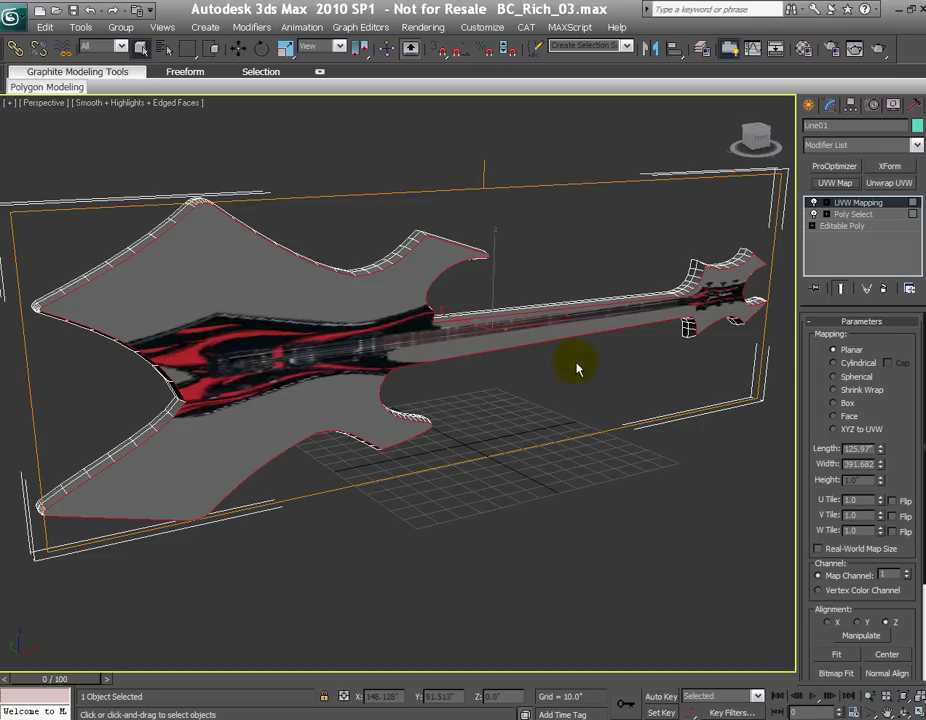
Step: Inspect the front face's texture coordinates in the Edit UVWs window using a temporary Unwrap UVW modifier, and remove that modifier
left_click(888, 184)
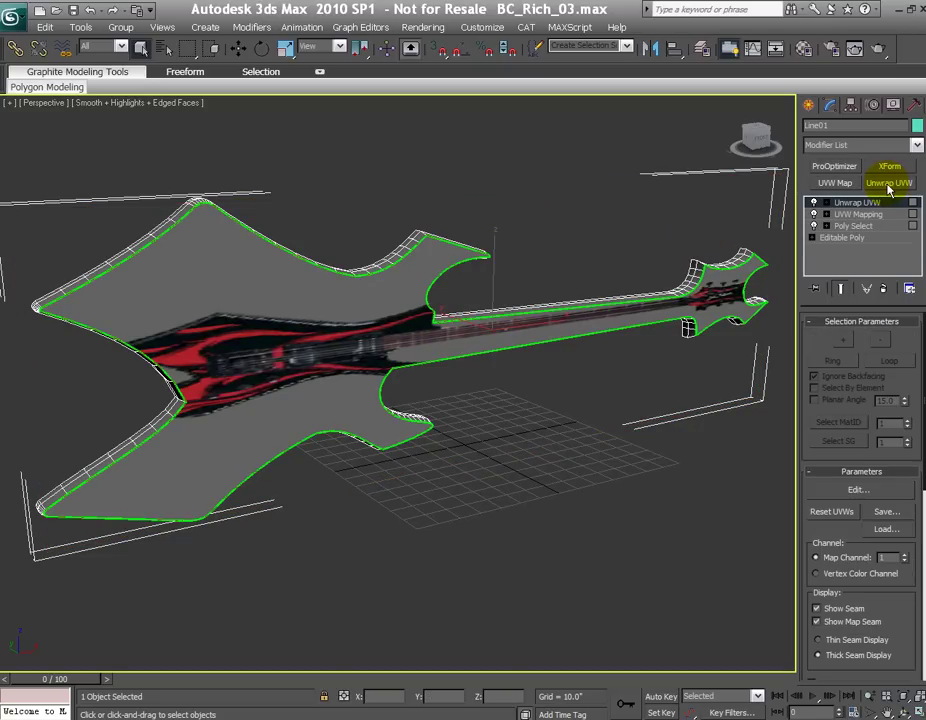
left_click(857, 490)
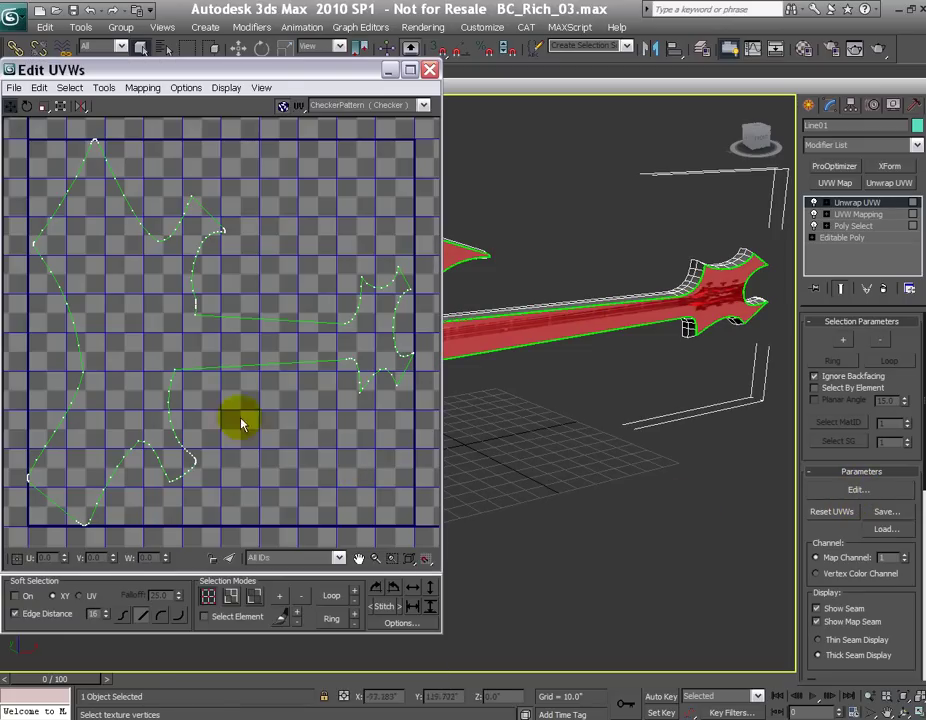
left_click(208, 596)
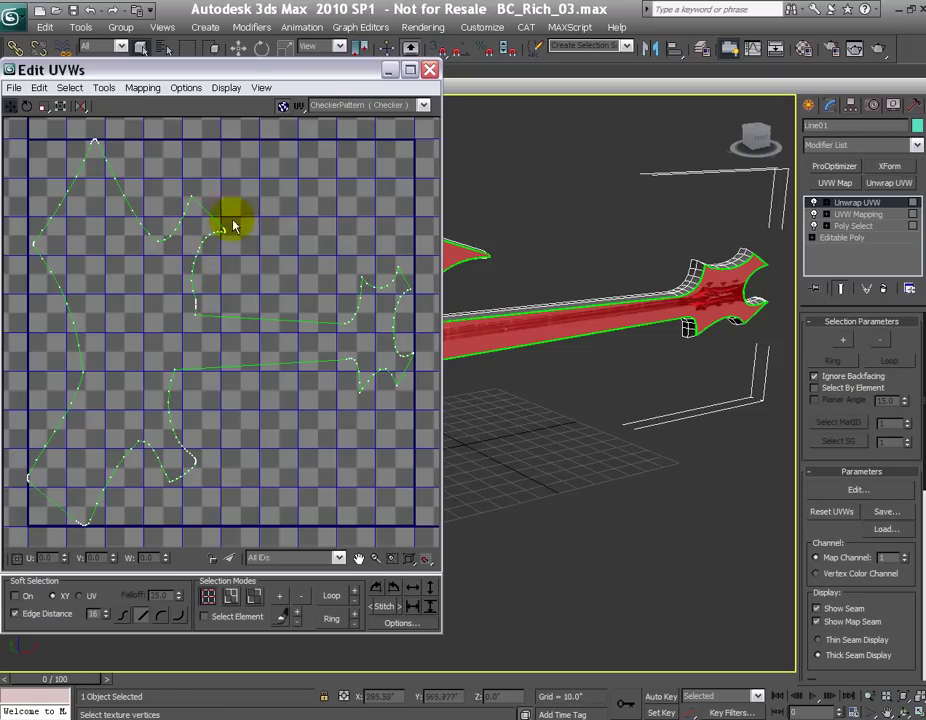
left_click(430, 72)
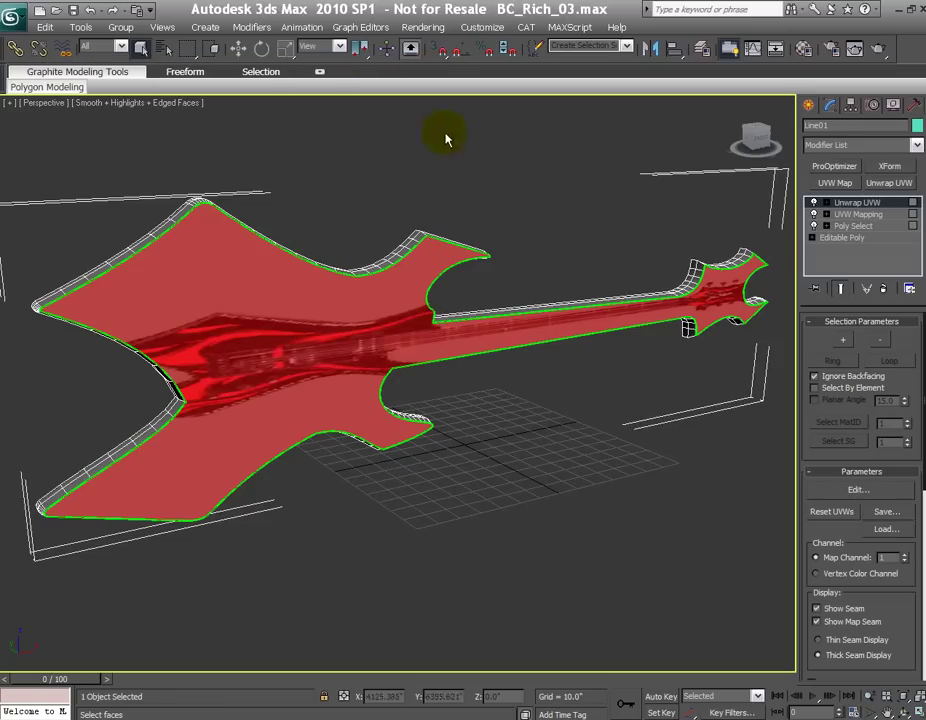
left_click(884, 291)
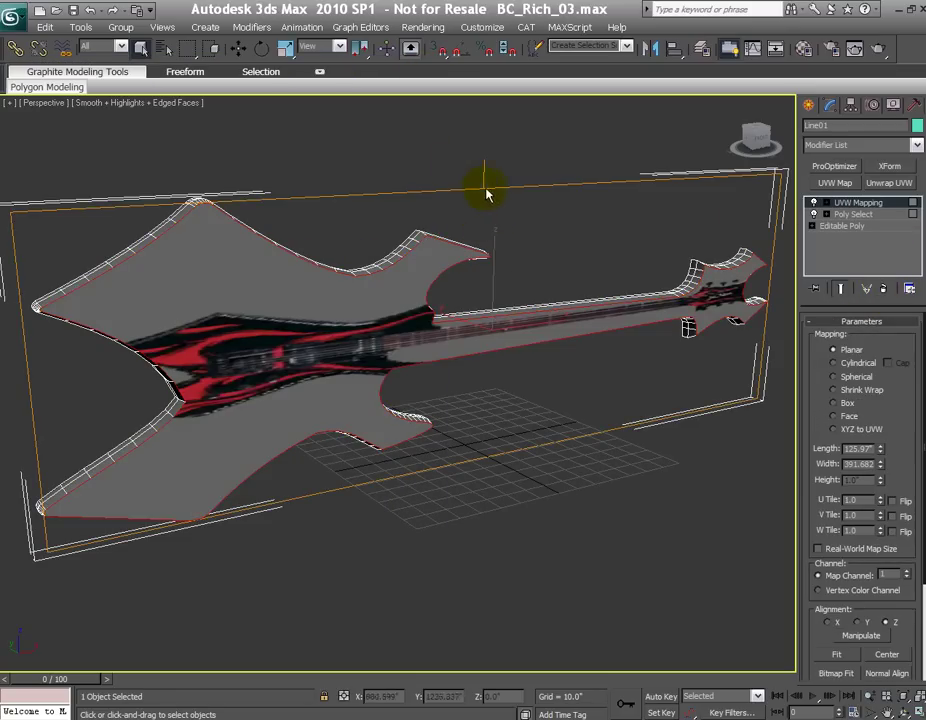
Step: Make the UVW Mapping gizmo square by switching its mapping type to Spherical and back to Planar
left_click(813, 203)
left_click(851, 215)
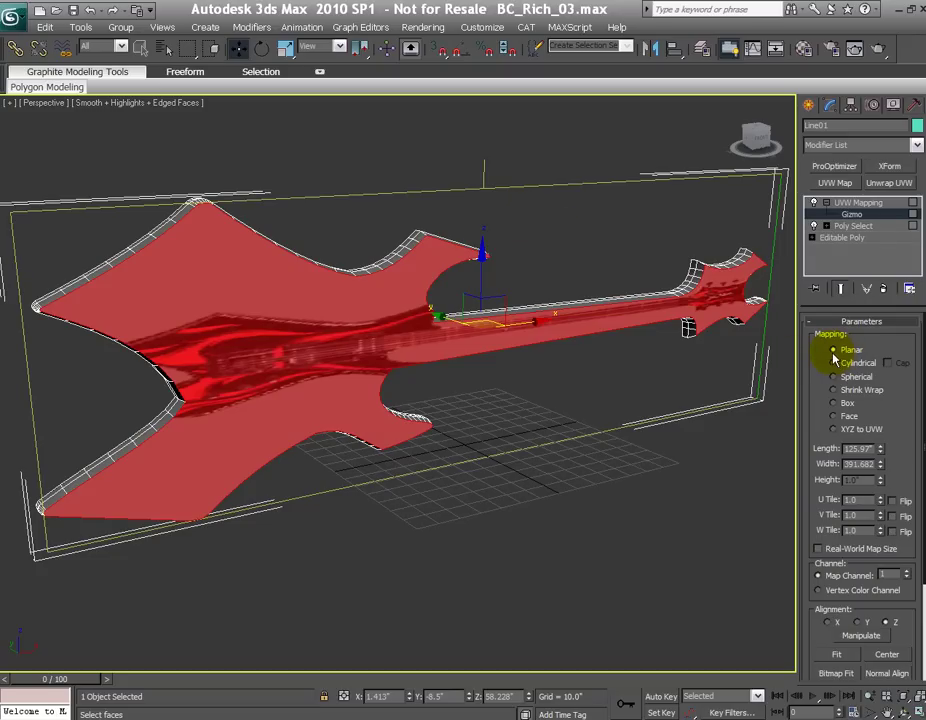
left_click(834, 377)
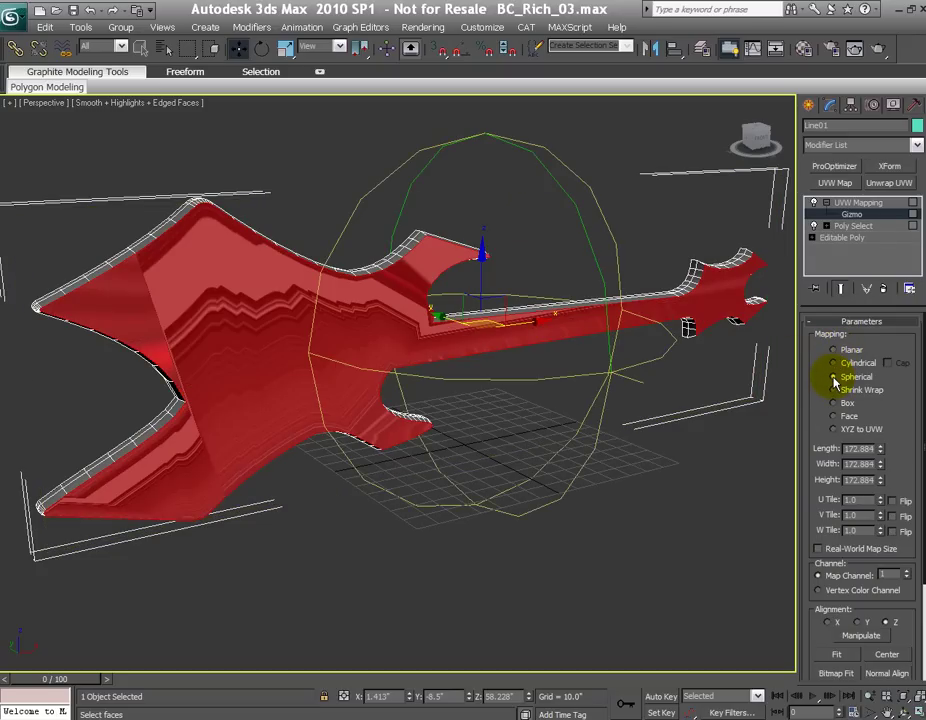
left_click(834, 350)
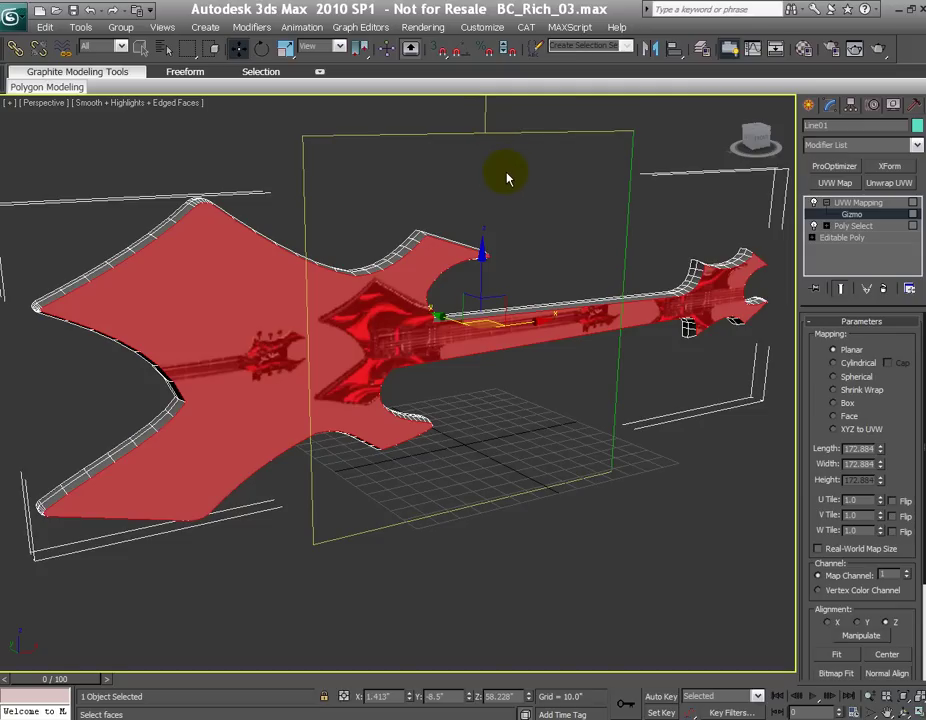
left_click(851, 215)
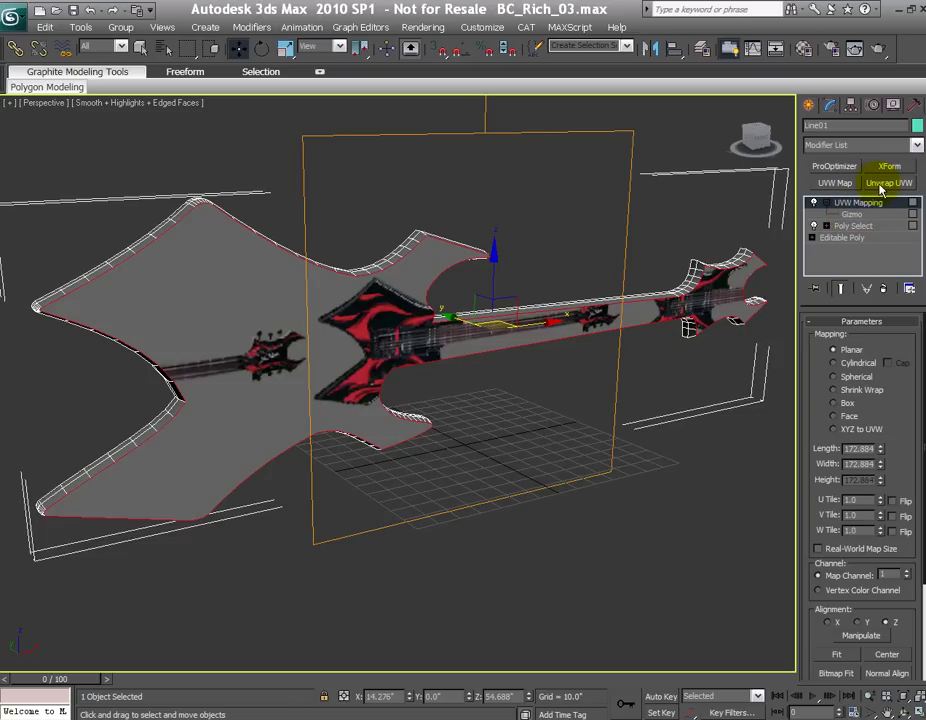
Step: Compare the front face's UVs with the BCRich_600x600.jpg map in a temporary Unwrap UVW modifier, and remove that modifier
left_click(881, 184)
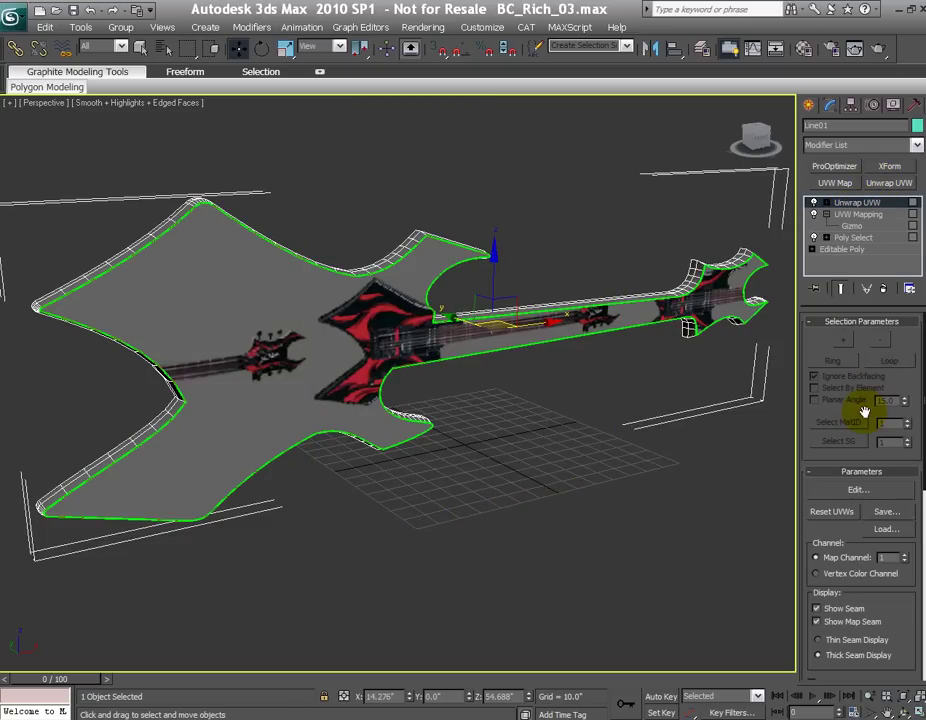
left_click(858, 489)
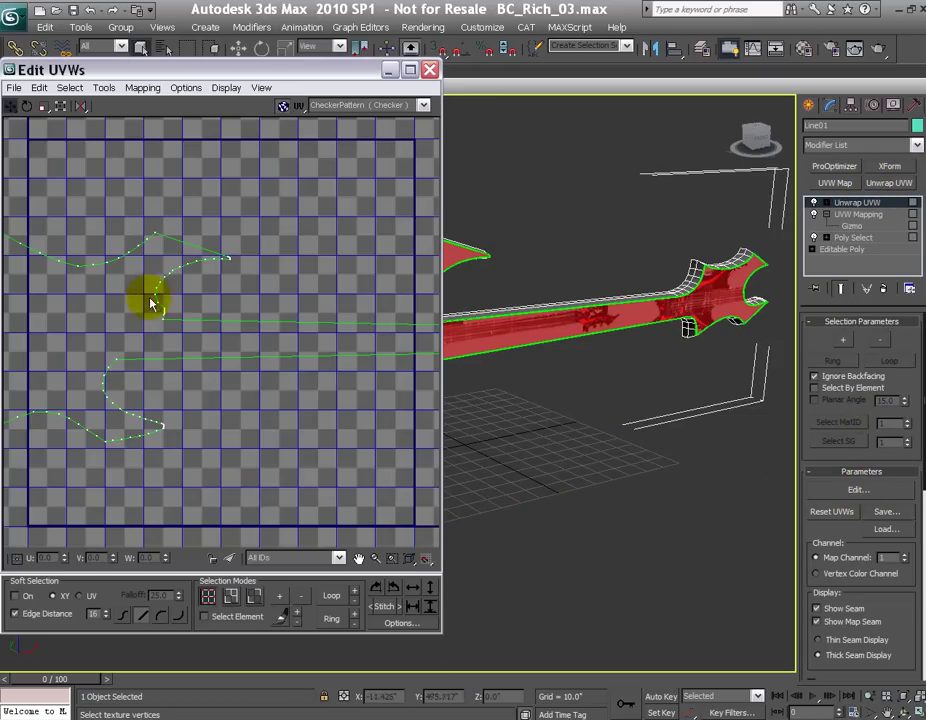
scroll(230, 381, "down", 5)
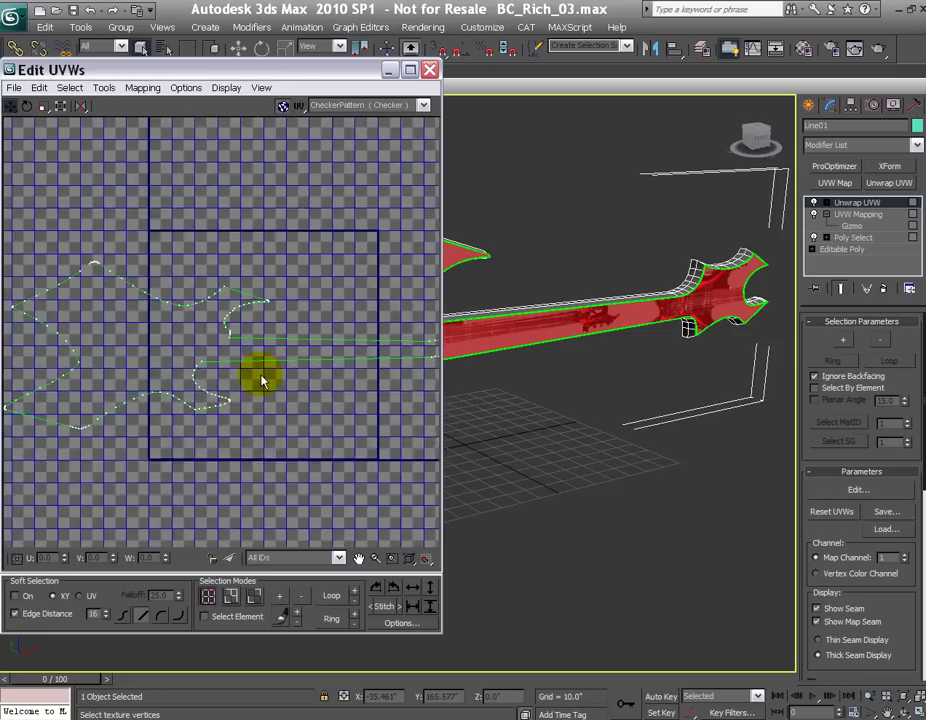
scroll(262, 381, "down", 3)
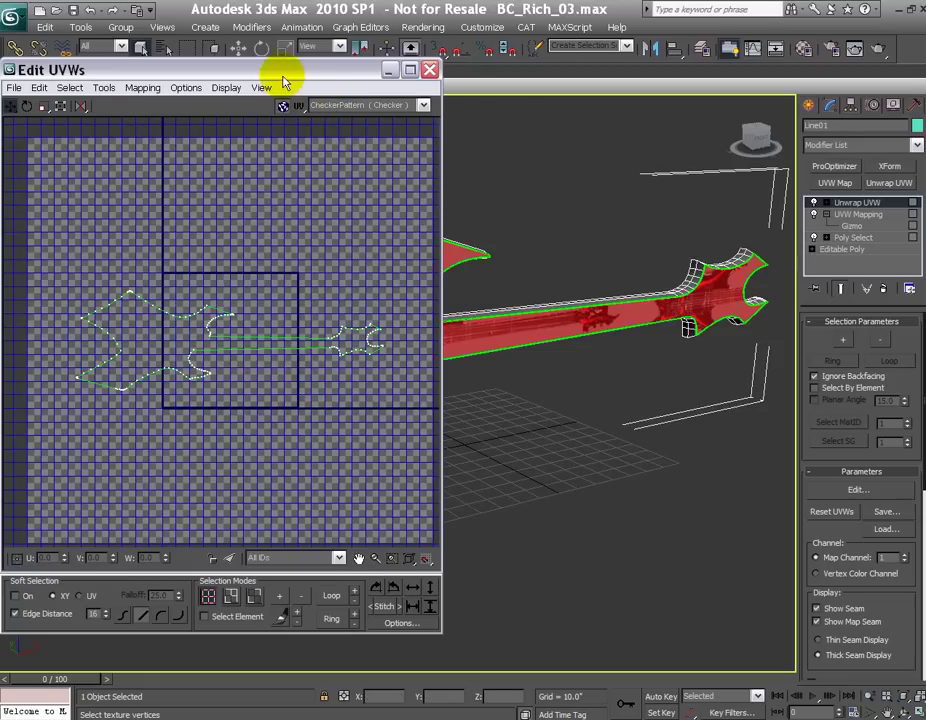
left_click_drag(283, 79, 411, 87)
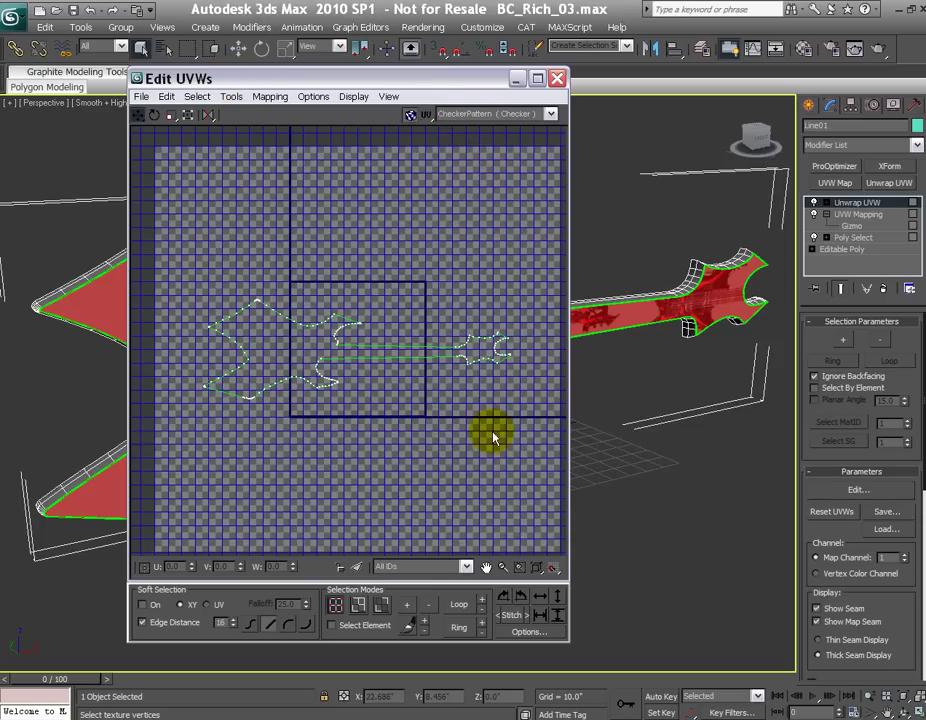
left_click(450, 116)
left_click(452, 138)
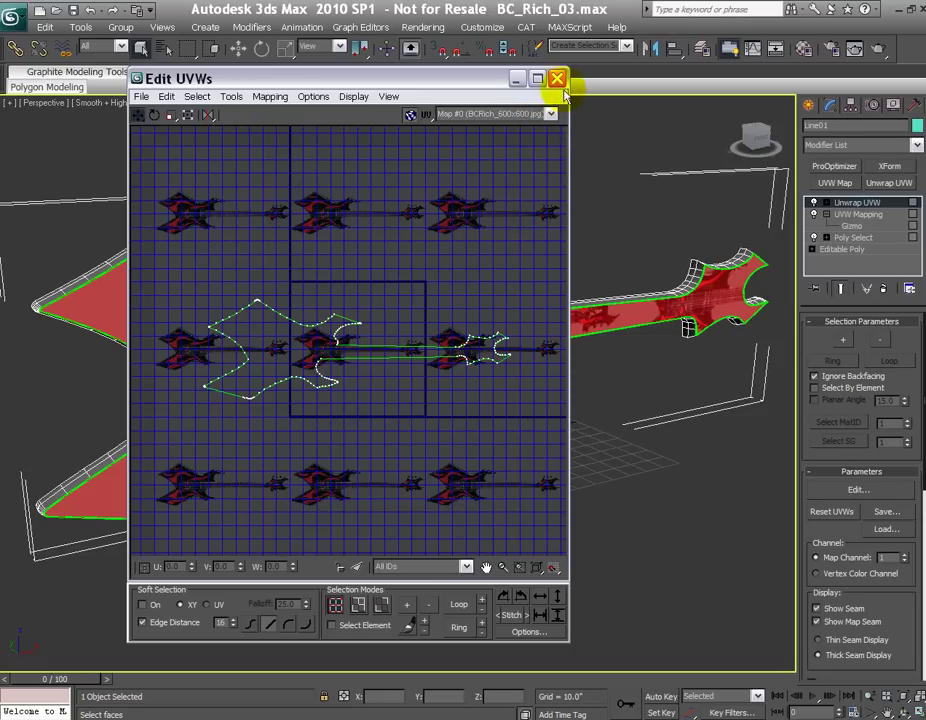
left_click(557, 80)
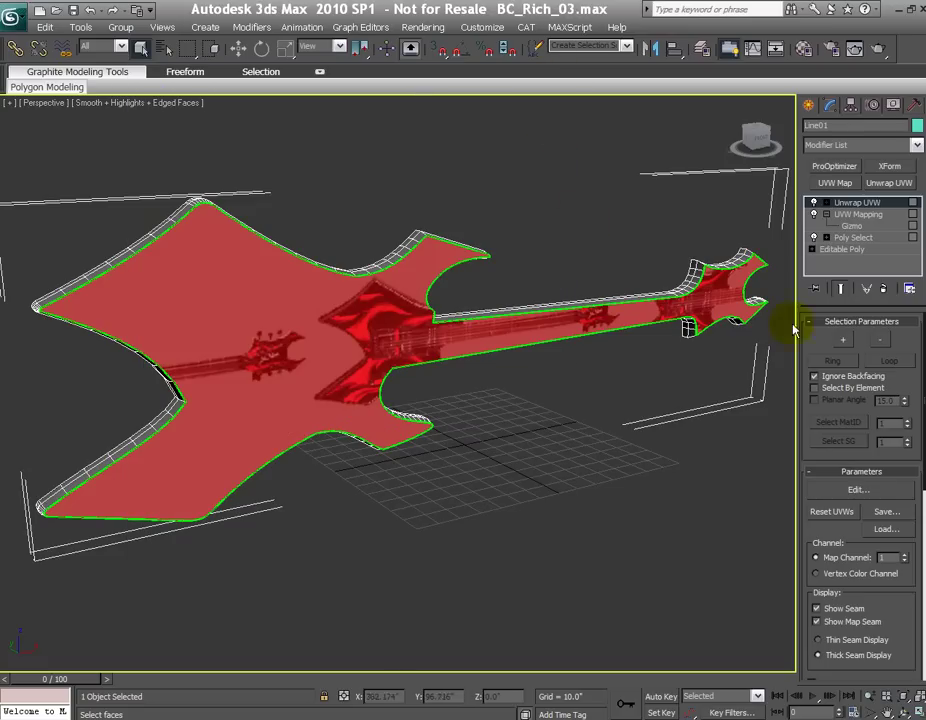
left_click(883, 288)
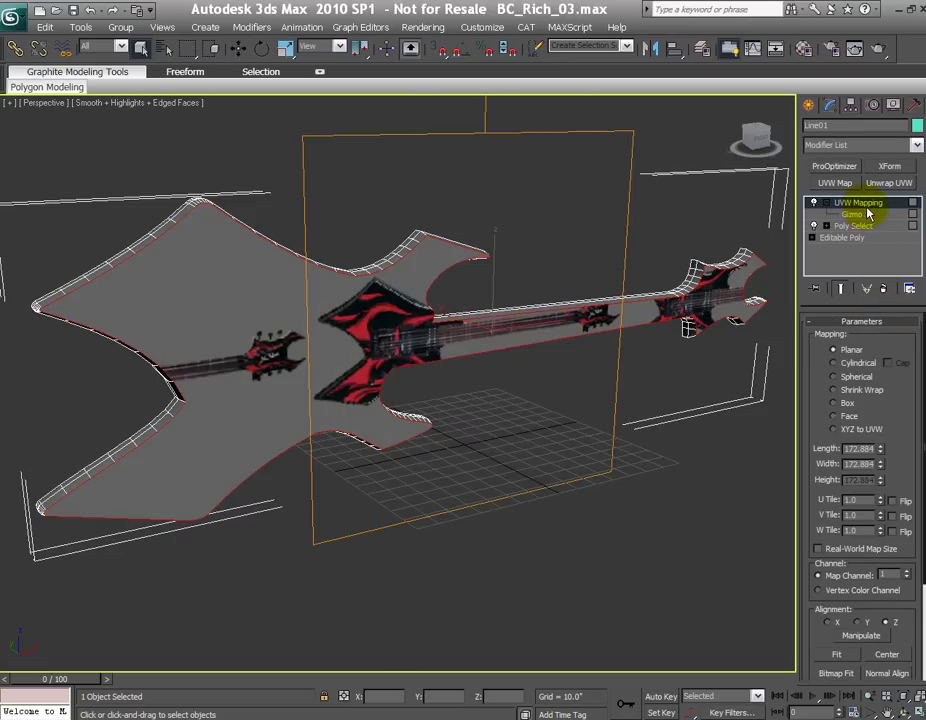
Step: Scale the square UVW Mapping gizmo uniformly to about 229% so the guitar texture fits the front face
left_click(856, 215)
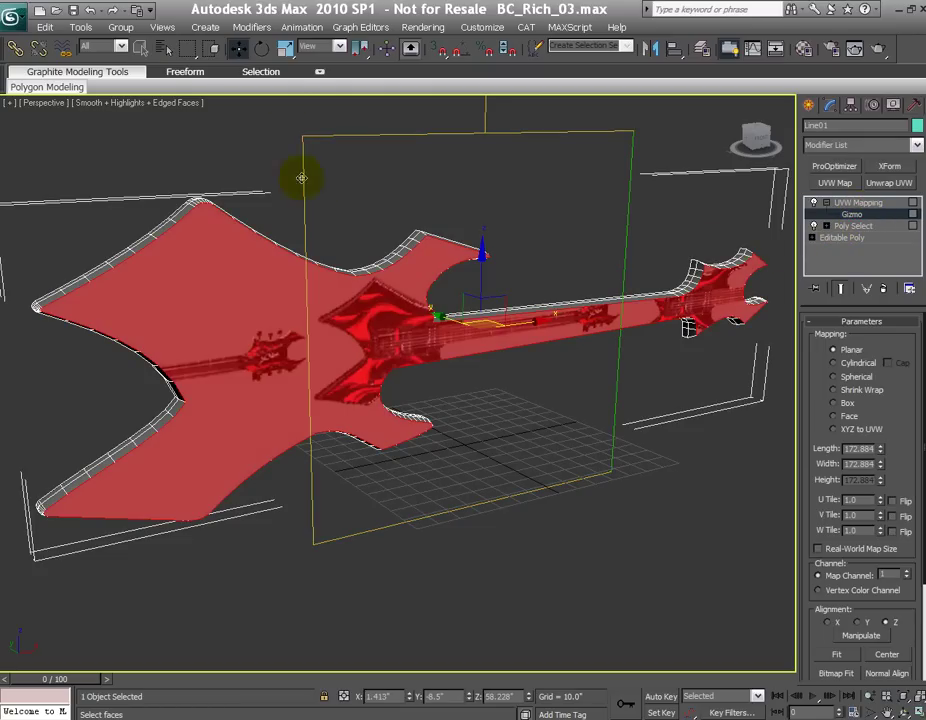
left_click(286, 48)
scroll(491, 408, "down", 3)
middle_click_drag(560, 466, 465, 355, "alt")
left_click_drag(450, 320, 443, 224)
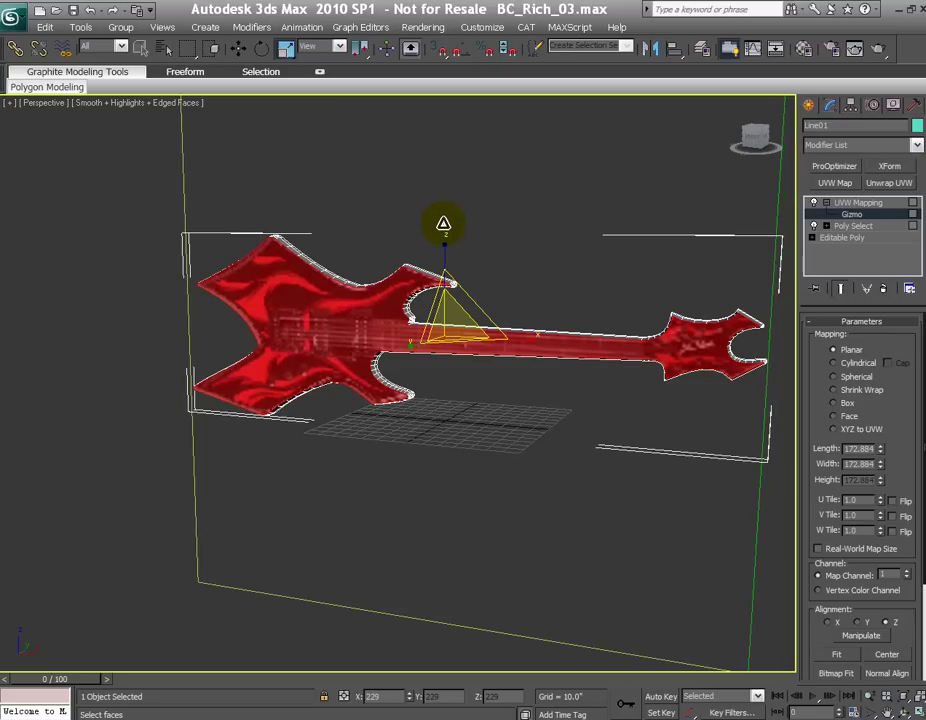
middle_click_drag(449, 459, 496, 457, "alt")
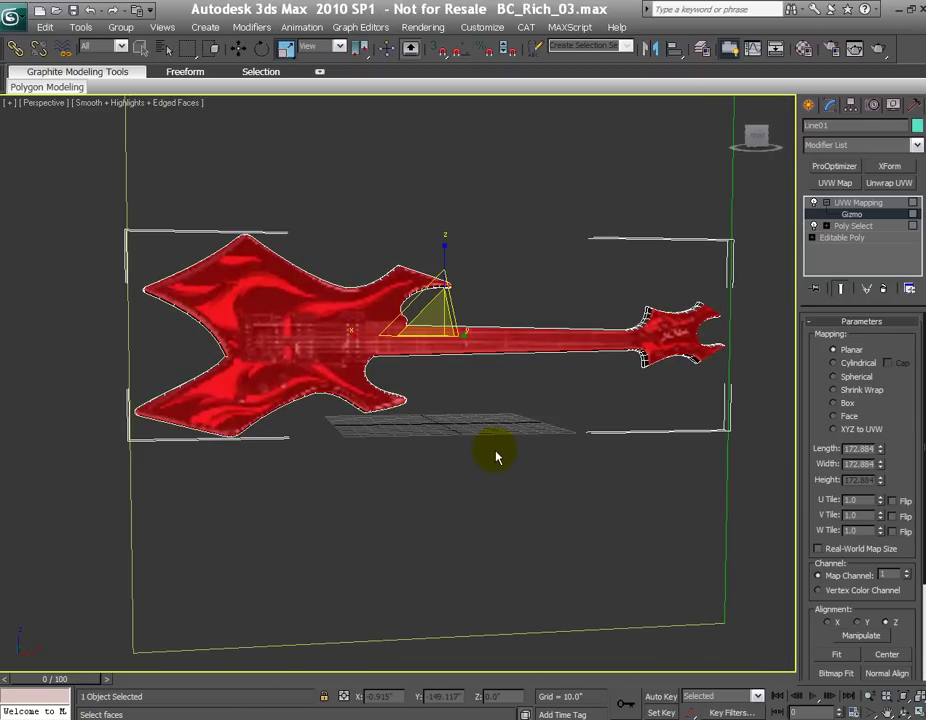
left_click(851, 214)
mouse_move(493, 505)
middle_mouse_down("alt")
mouse_move(446, 500)
mouse_move(484, 502)
middle_mouse_up("alt")
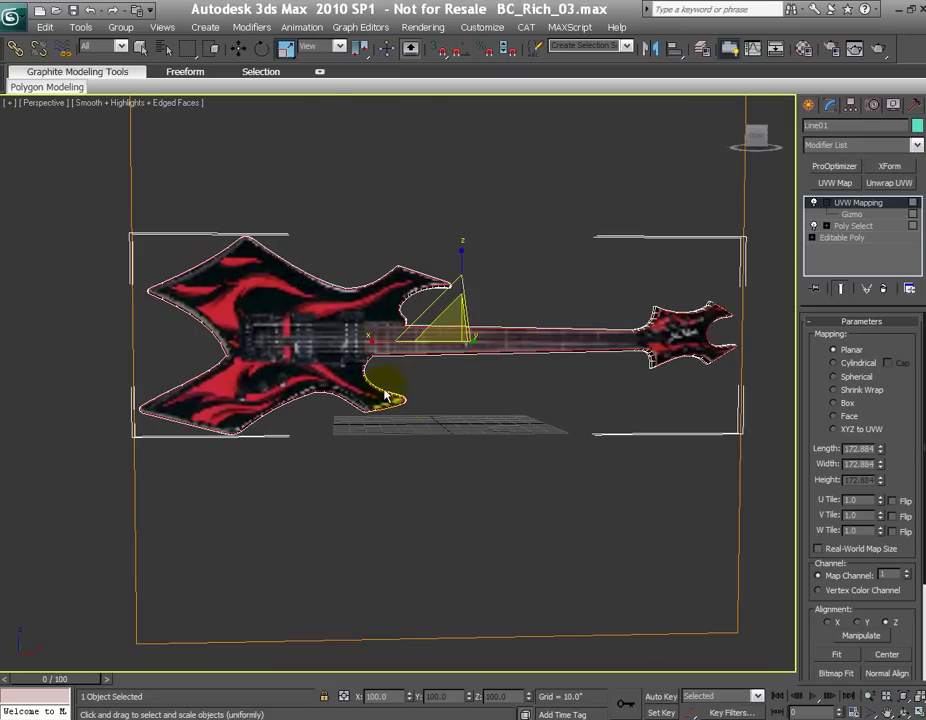
Step: Enlarge the UVW Mapping gizmo slightly to fine-tune the texture's fit on the guitar, and check the alignment along body and neck
left_click(852, 215)
left_click_drag(432, 320, 434, 320)
right_click(453, 383)
left_click(818, 204)
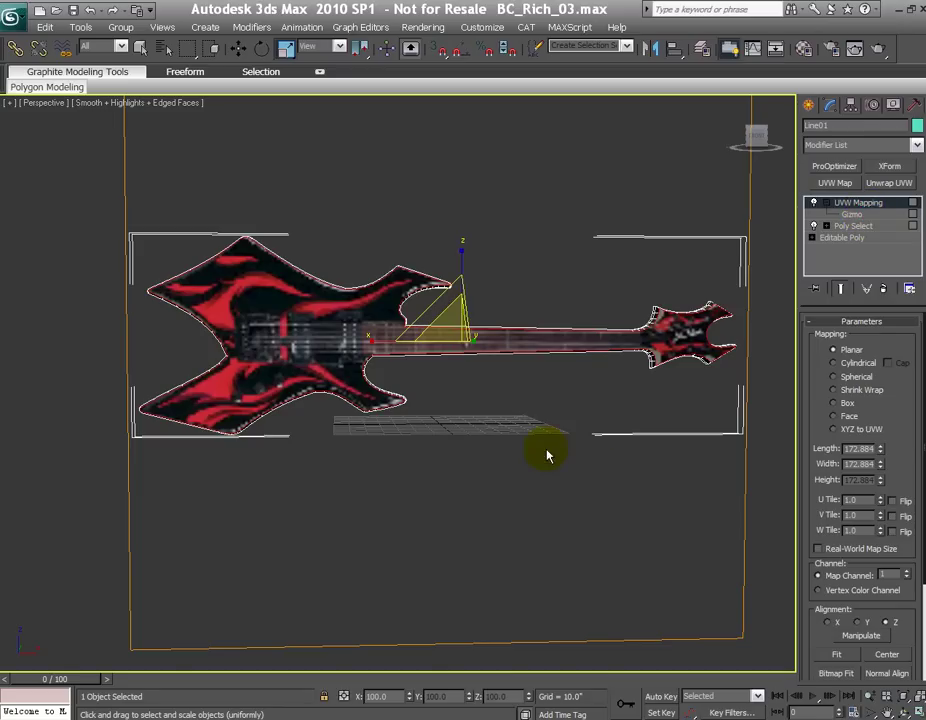
middle_click_drag(544, 460, 527, 444, "alt")
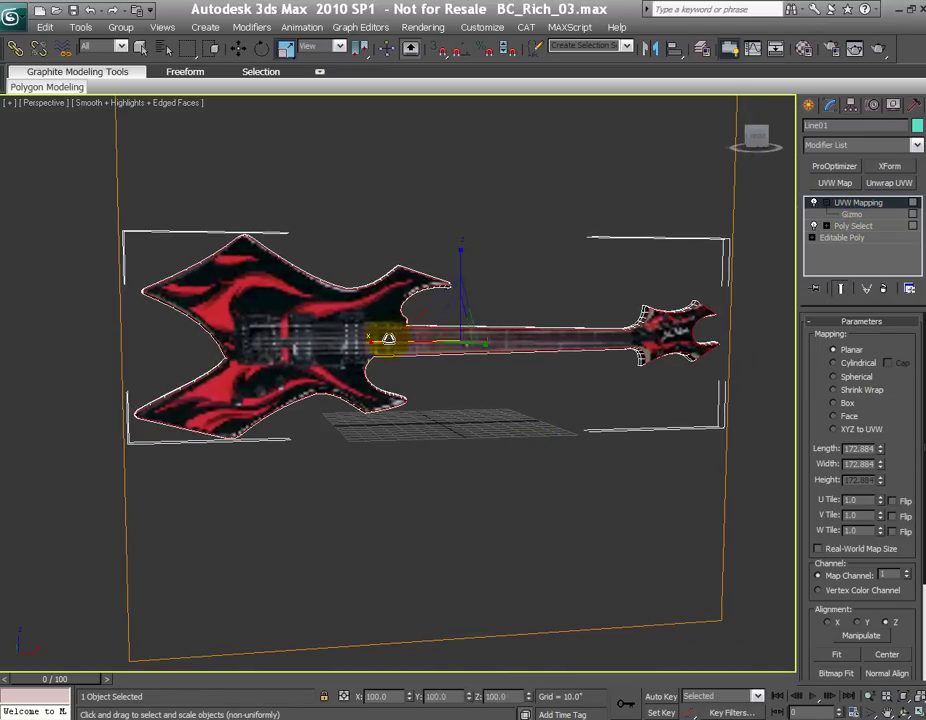
scroll(446, 455, "up", 5)
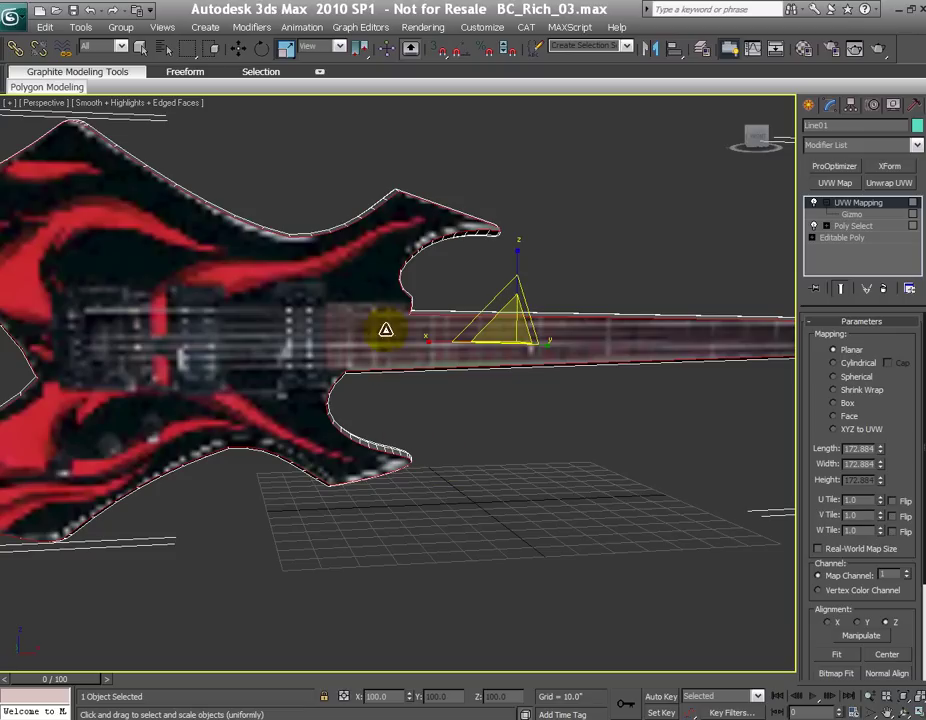
scroll(451, 444, "down", 3)
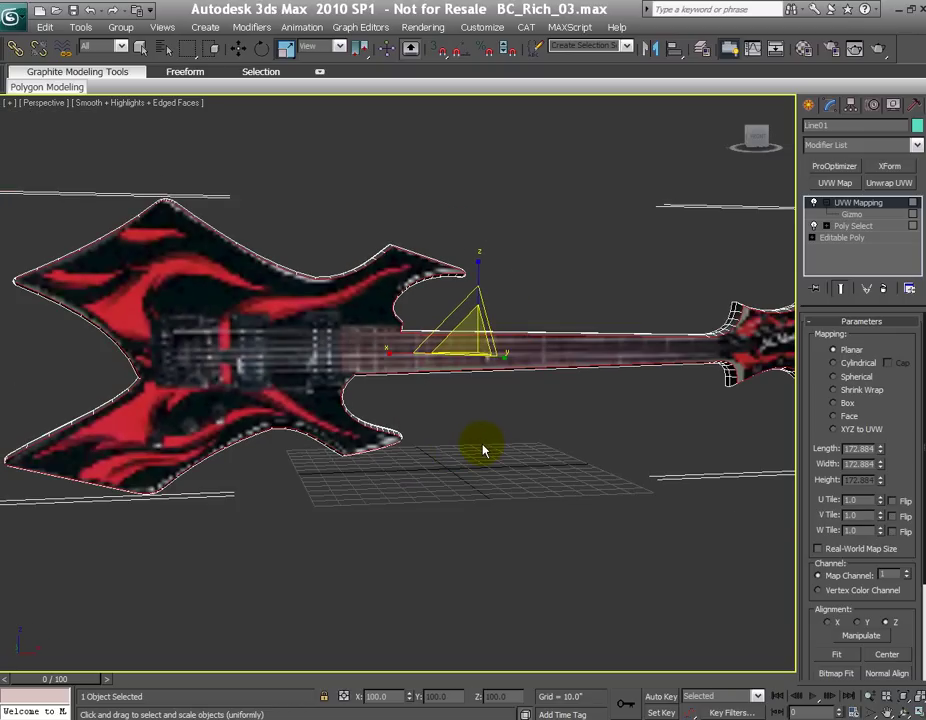
Step: Add an Unwrap UVW modifier above the UVW Mapping and display the BCRich_600x600.jpg map behind the front face's UVs for editing
left_click(889, 184)
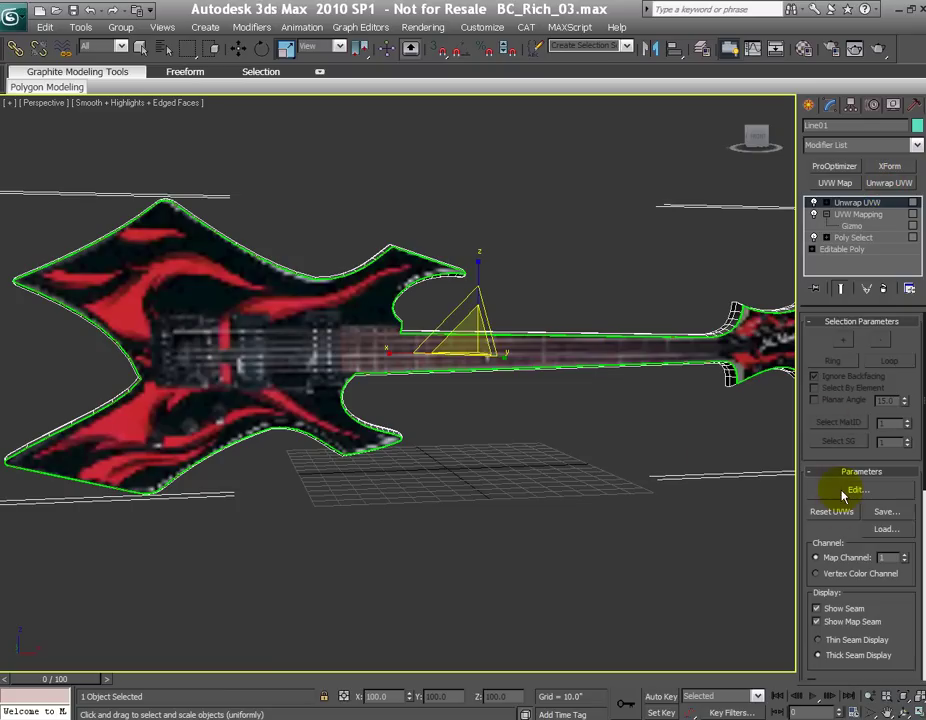
left_click(830, 491)
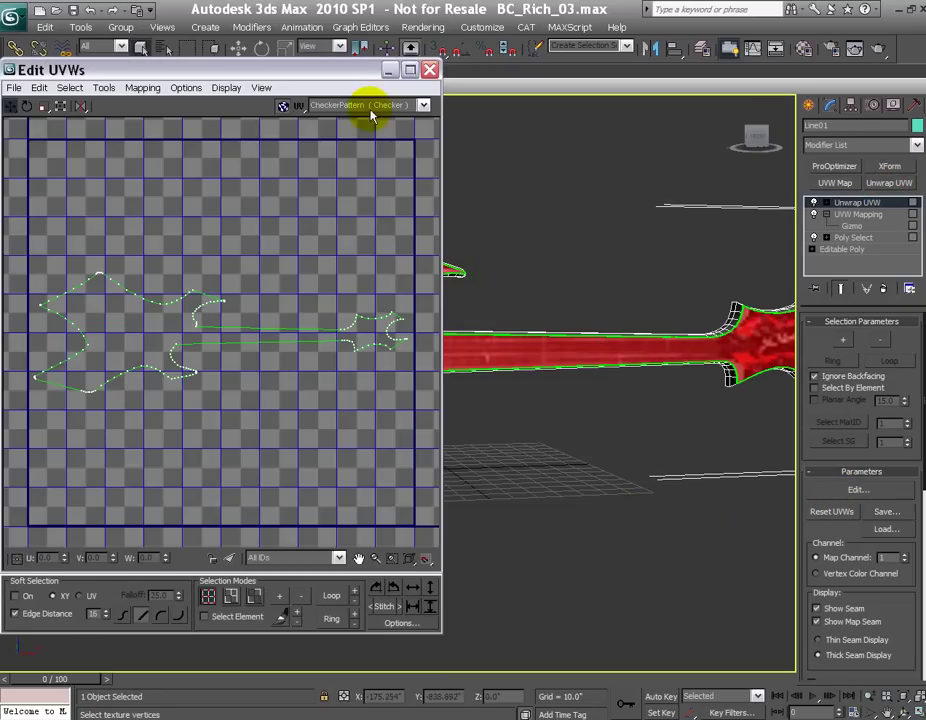
left_click_drag(304, 80, 496, 95)
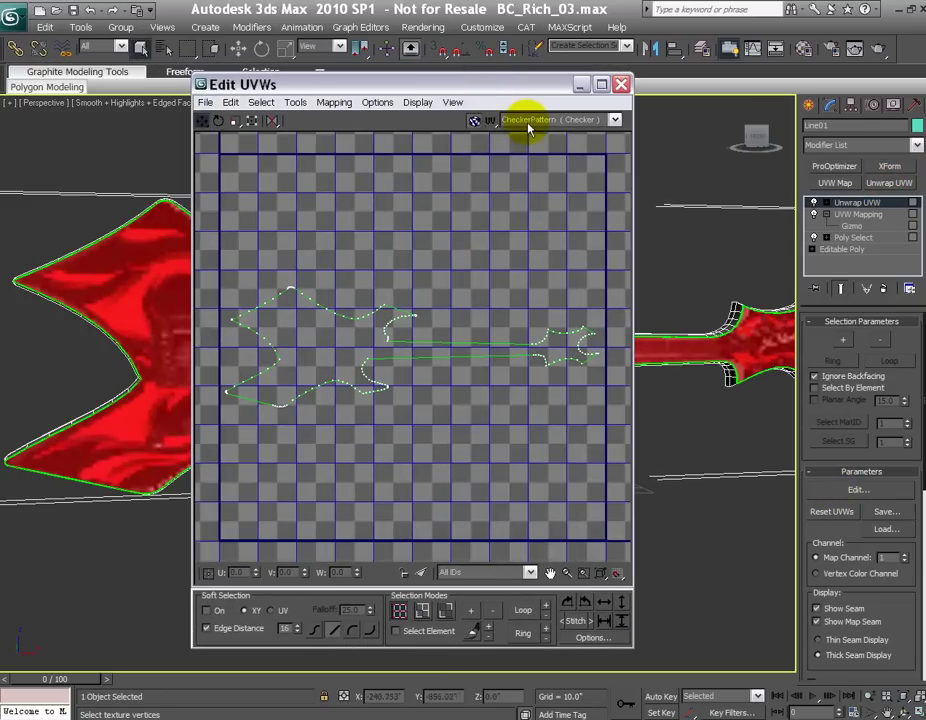
left_click(528, 120)
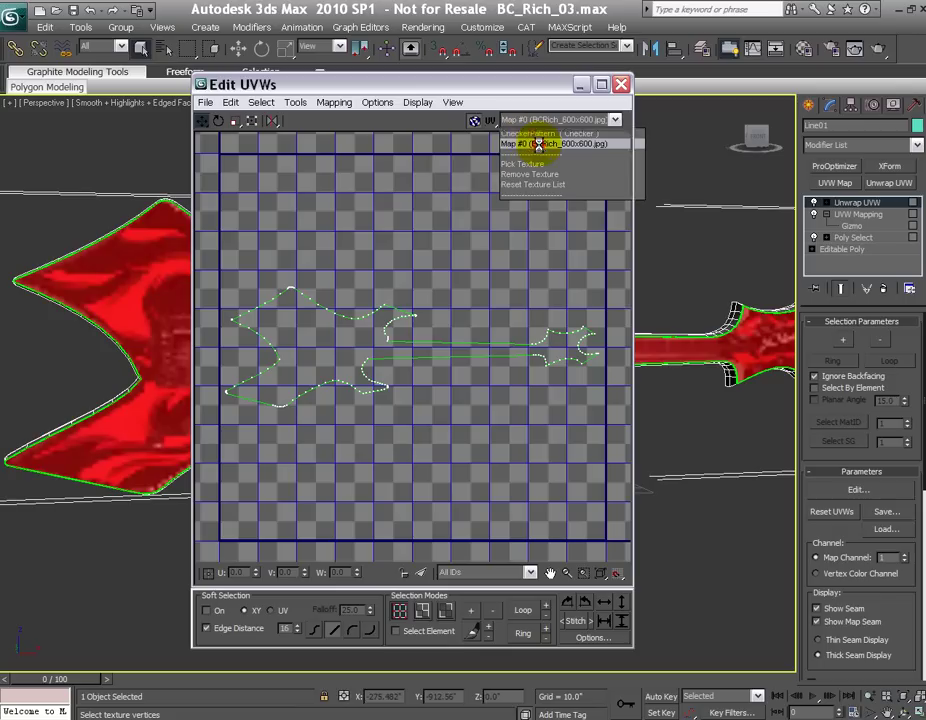
left_click(539, 144)
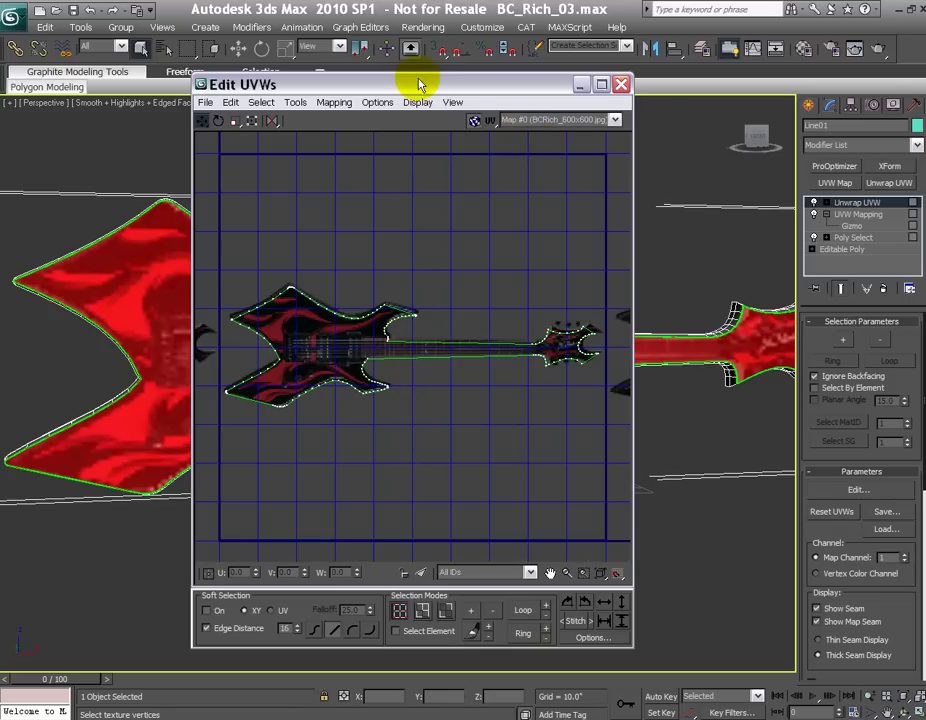
left_click_drag(418, 89, 453, 83)
scroll(478, 361, "up", 3)
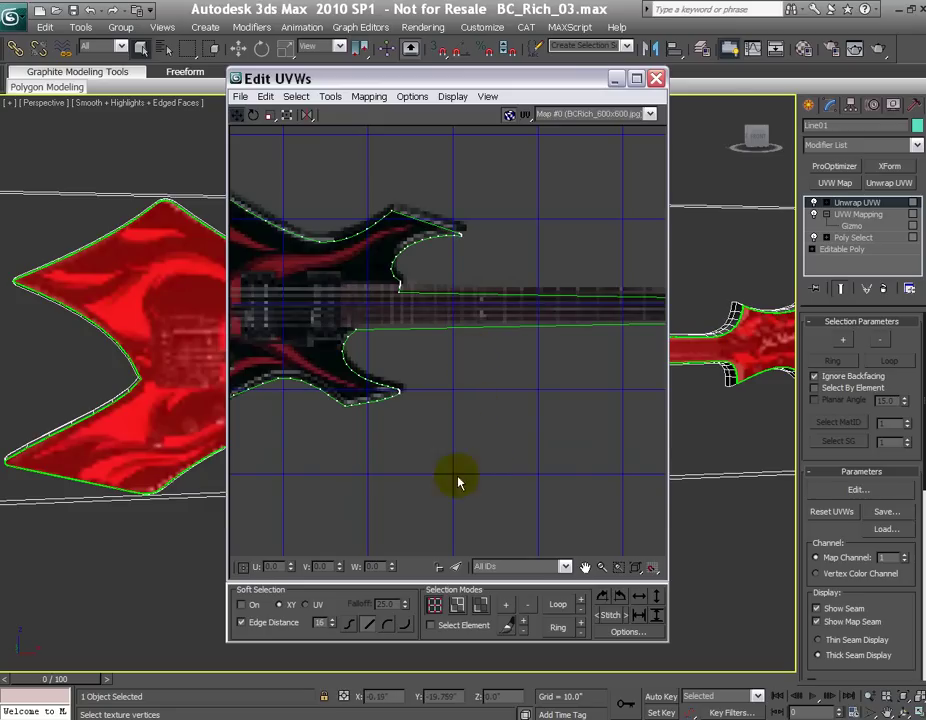
Step: Select the front face's entire UV element and move it slightly upward to align with the guitar image from body to headstock
left_click(431, 627)
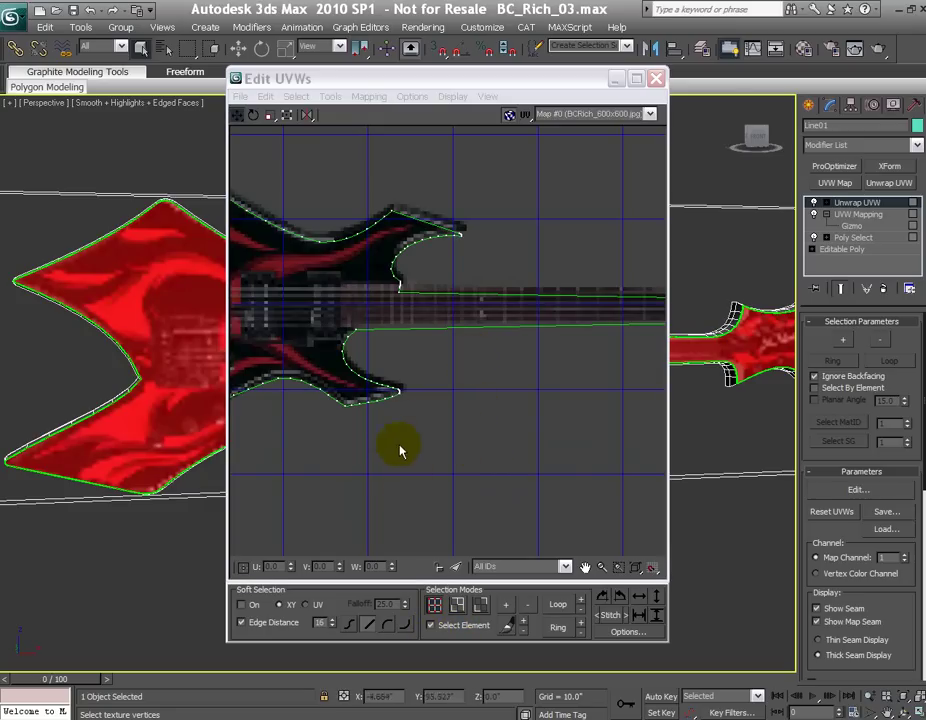
left_click(398, 396)
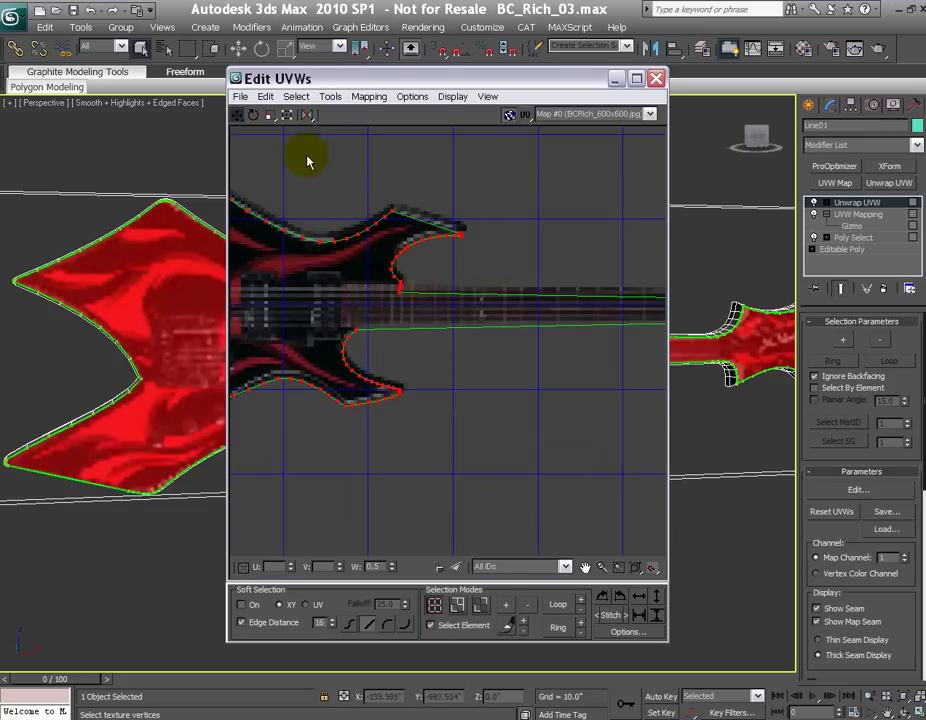
left_click_drag(398, 282, 397, 275)
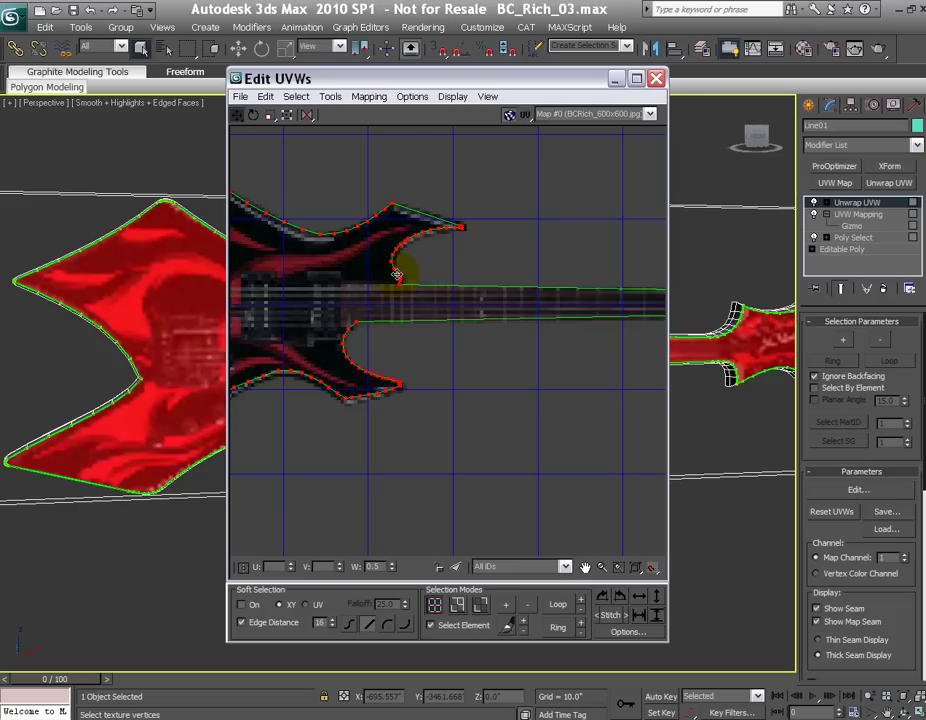
middle_click_drag(502, 420, 241, 433)
left_click_drag(472, 336, 472, 333)
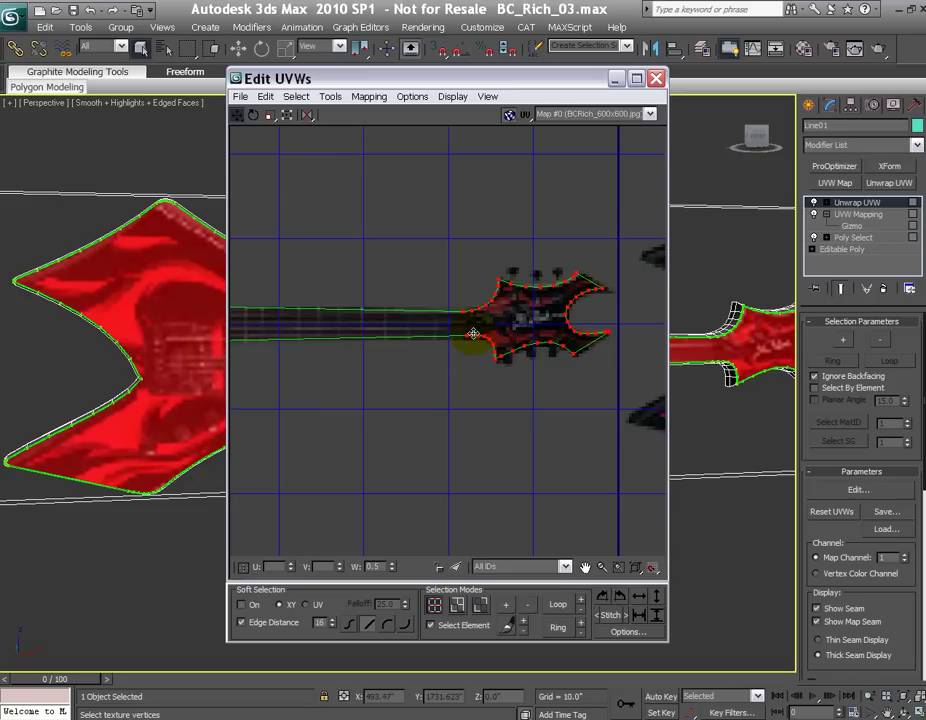
middle_click_drag(300, 420, 536, 391)
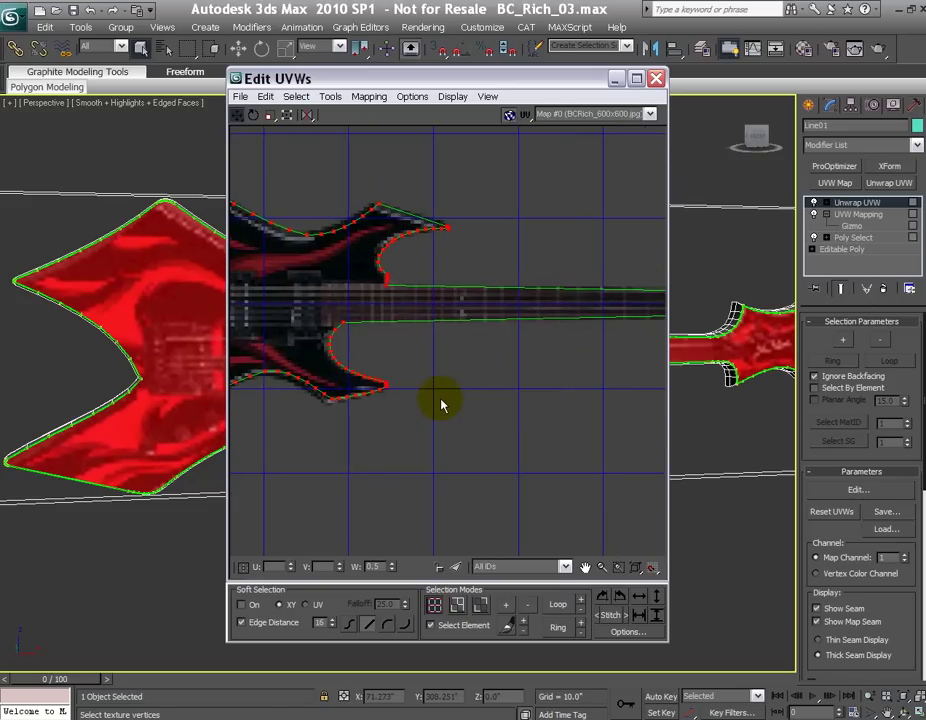
middle_click_drag(440, 399, 642, 392)
scroll(575, 422, "down", 5)
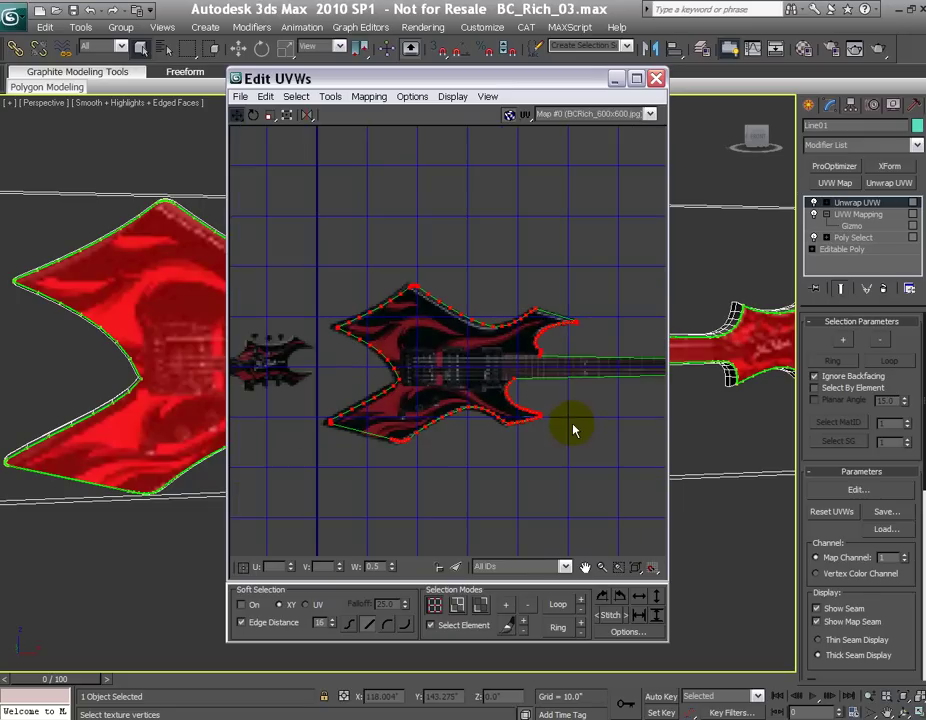
left_click(656, 79)
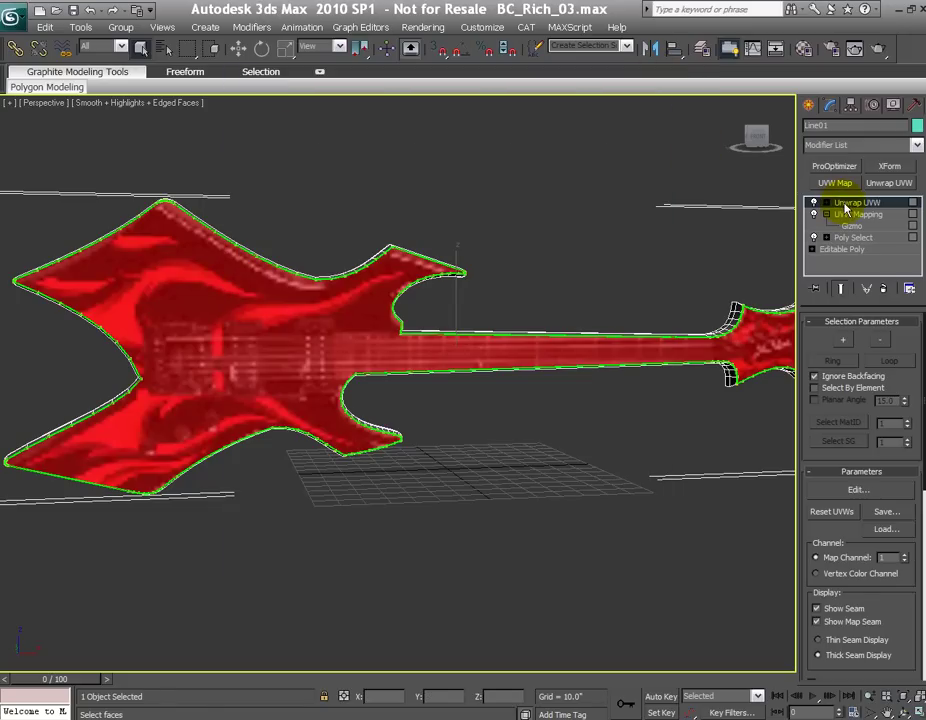
Step: Render the whole guitar from an angled perspective view to check the texture
scroll(575, 397, "down", 5)
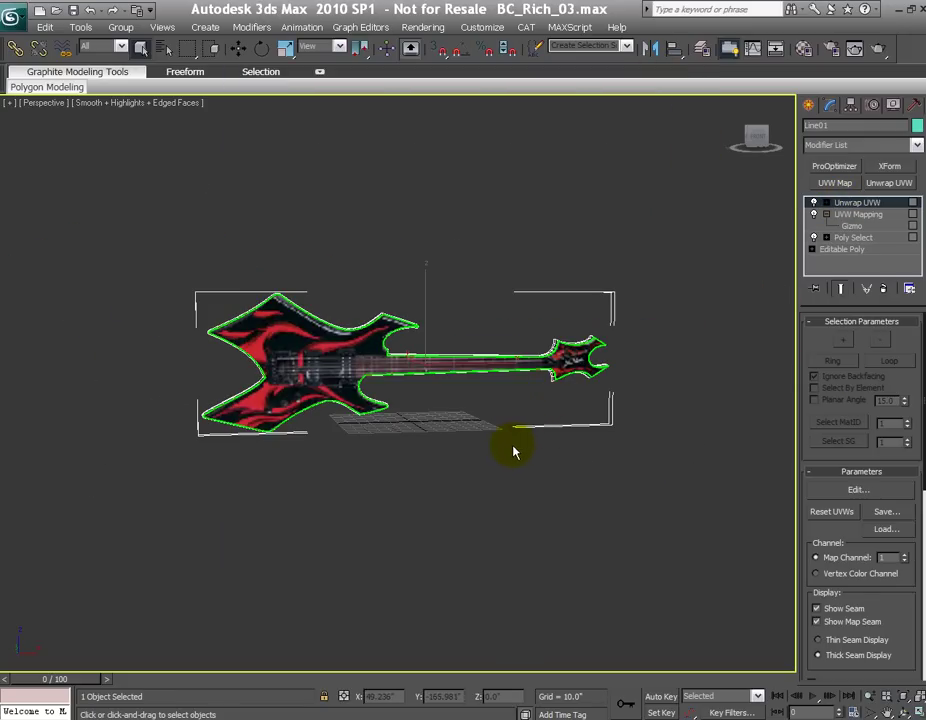
middle_click_drag(513, 452, 541, 457, "alt")
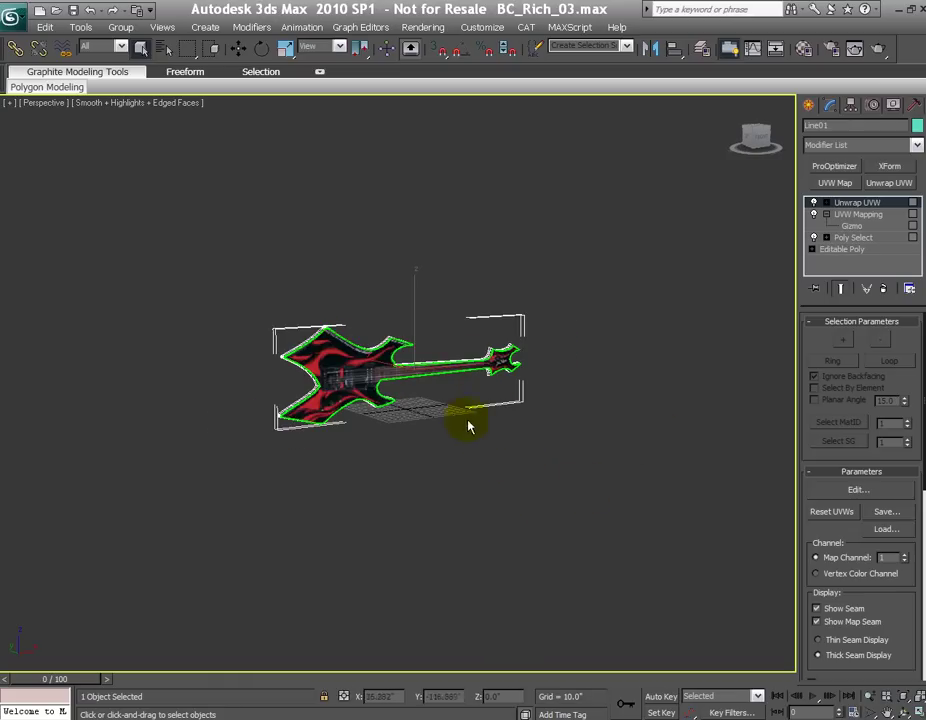
left_click(879, 48)
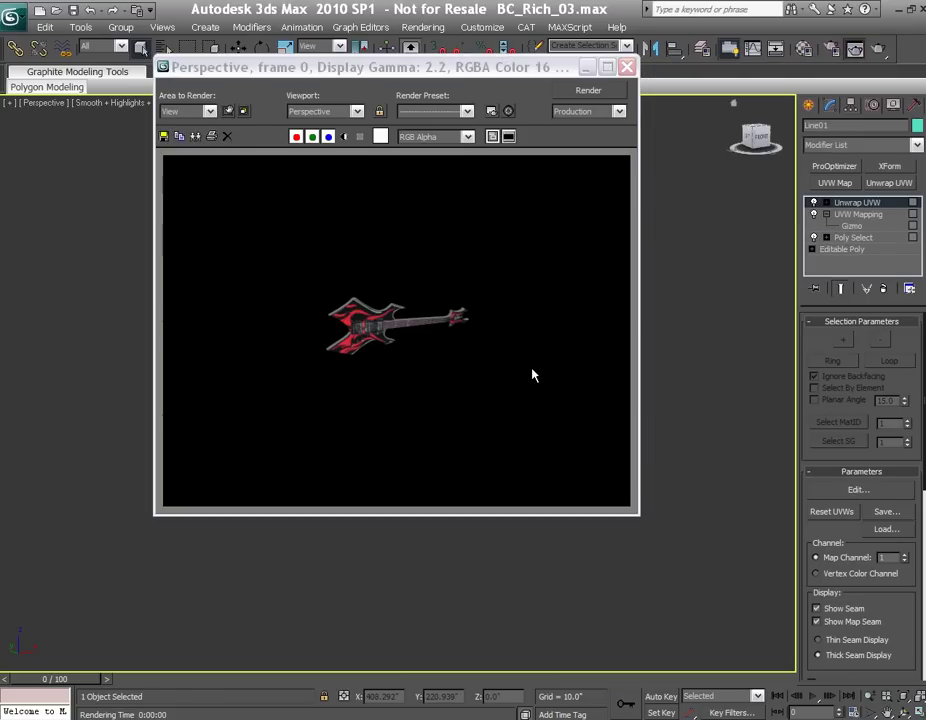
left_click(627, 68)
Step: Set the rendering environment's background color to light gray
left_click(422, 28)
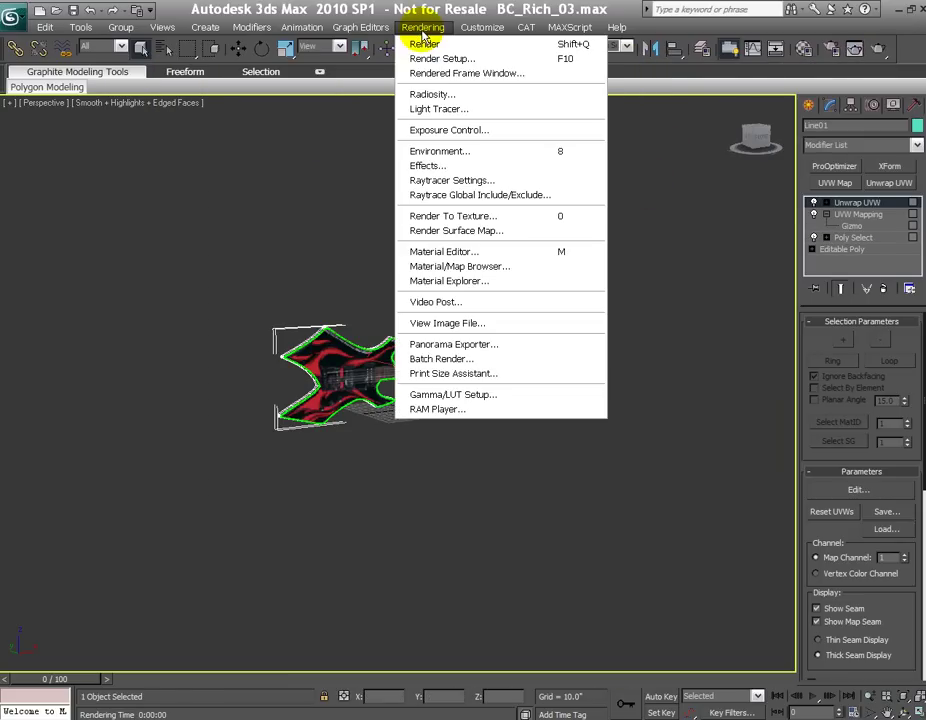
left_click(451, 151)
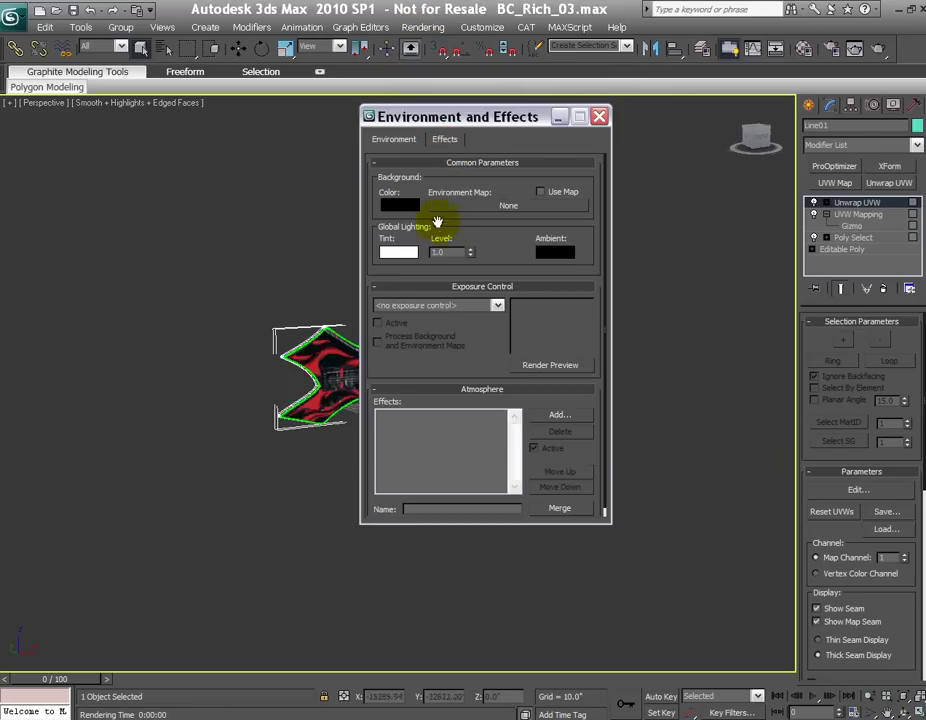
left_click(406, 205)
left_click_drag(414, 146, 413, 172)
left_click(533, 217)
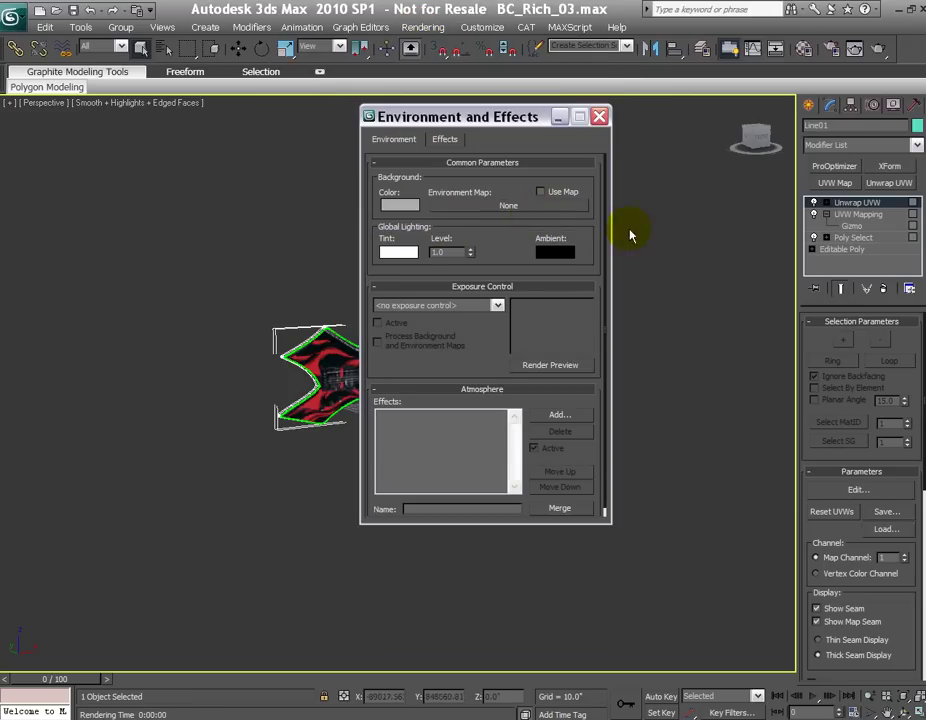
left_click(599, 117)
Step: Render a closer perspective view of the guitar against the light gray background
scroll(568, 426, "up", 3)
left_click(878, 48)
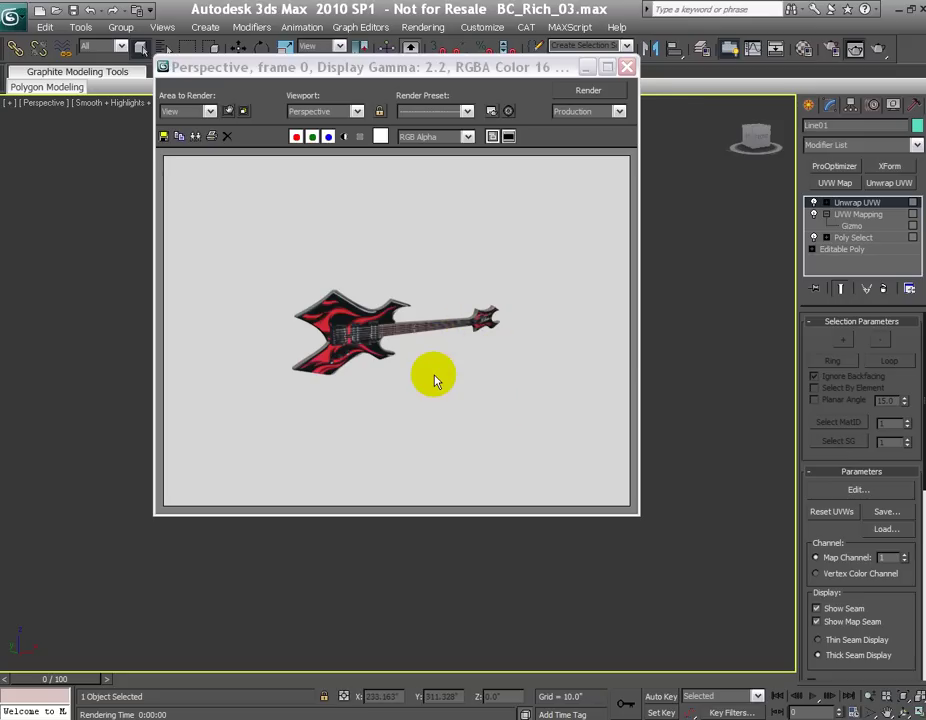
left_click(627, 68)
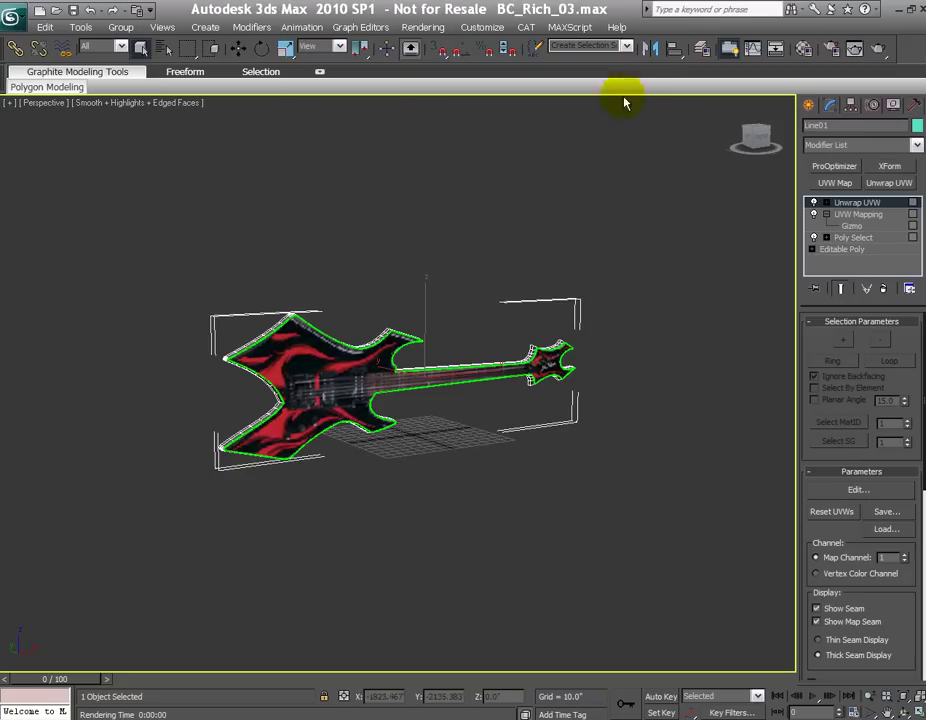
Step: Add a Poly Select modifier on top of the stack, and try a temporary UVW Map modifier above it before removing that one
left_click(855, 213)
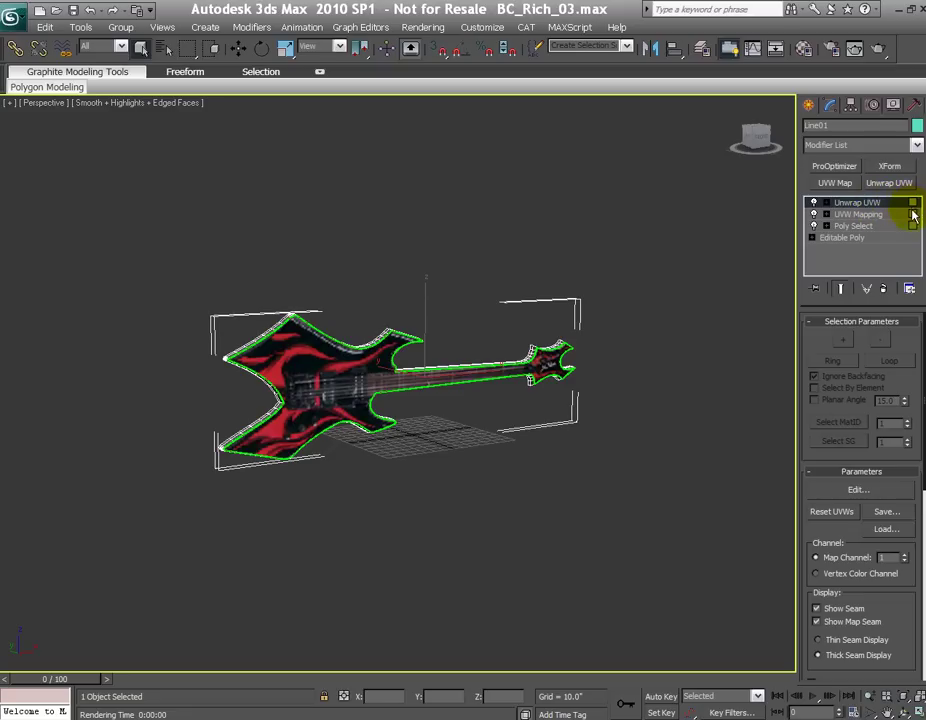
left_click(916, 145)
left_click_drag(916, 165, 916, 304)
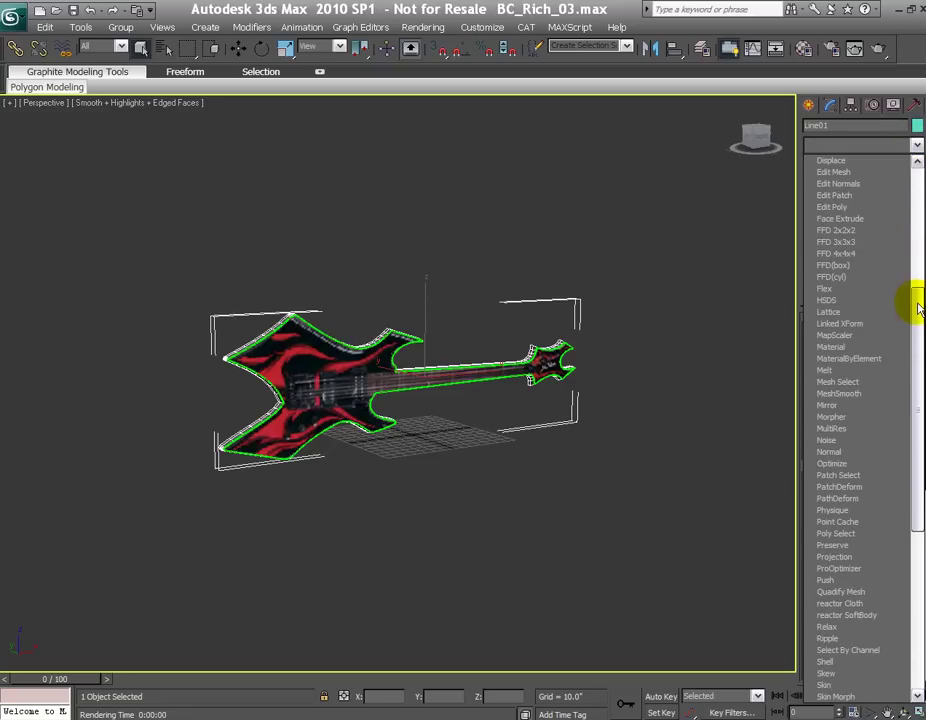
left_click(885, 537)
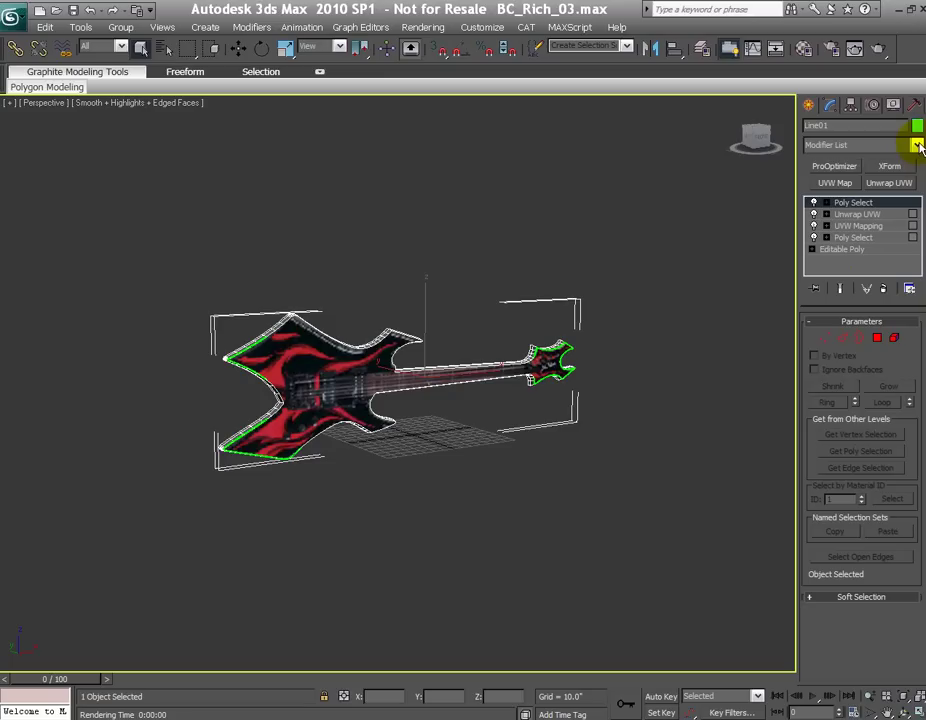
left_click(843, 183)
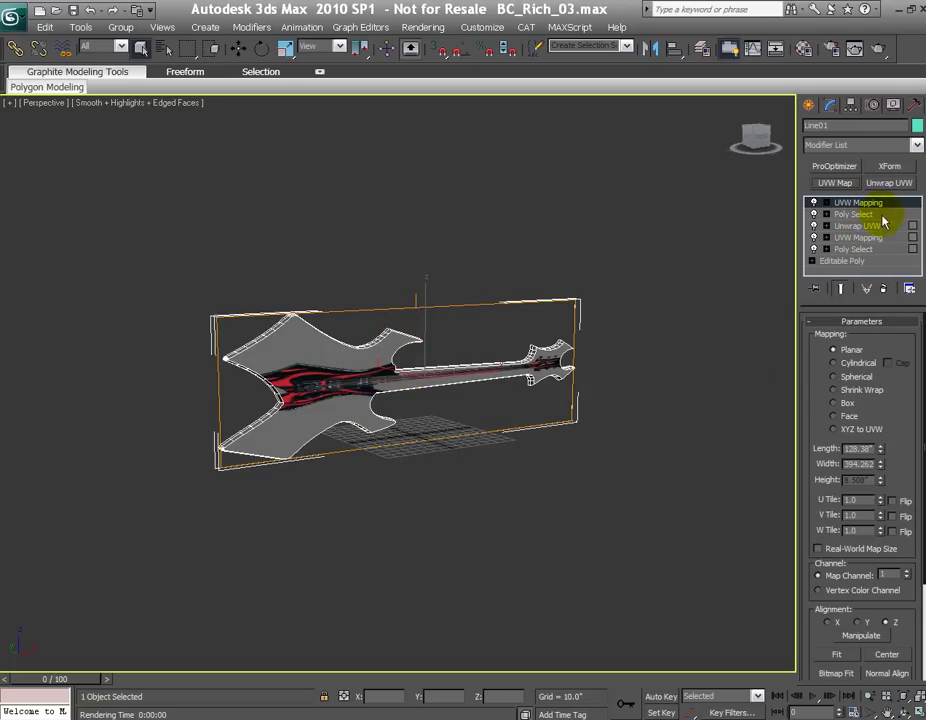
left_click(885, 292)
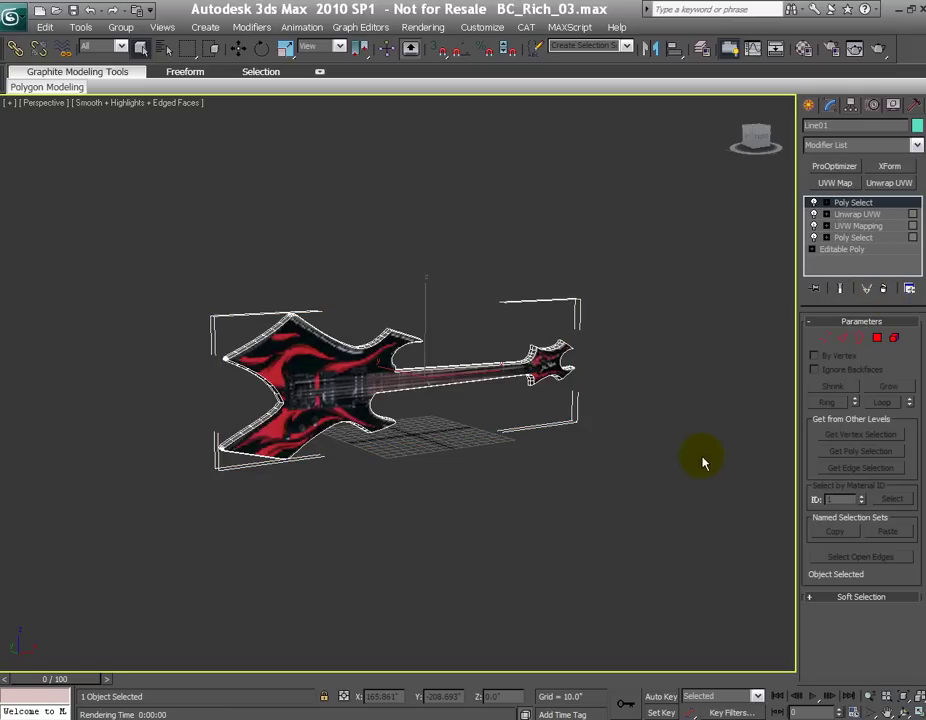
Step: Convert the guitar to an Editable Poly to collapse its modifier stack and bake in the mapping
right_click(372, 350)
mouse_move(453, 541)
left_click(613, 556)
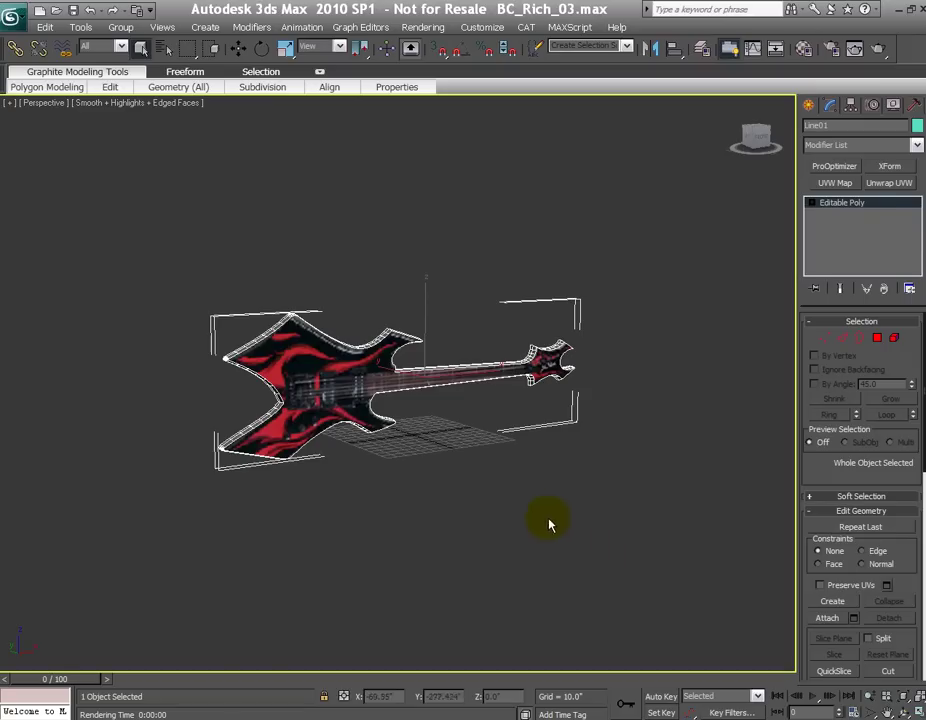